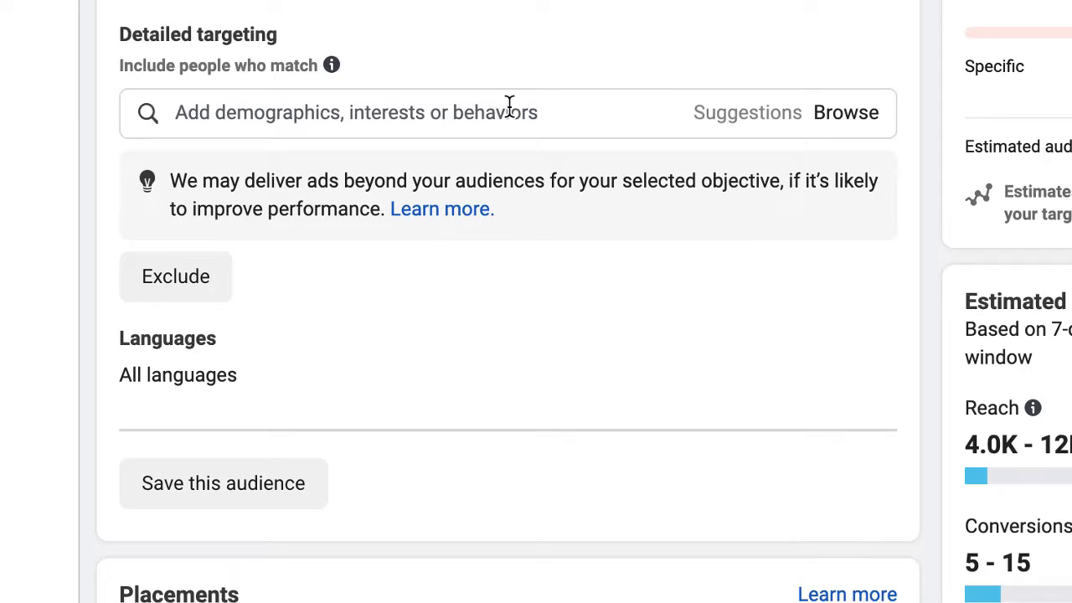
Step: Search the ad set's detailed targeting options for "smartwatch"
click(509, 106)
text(sma)
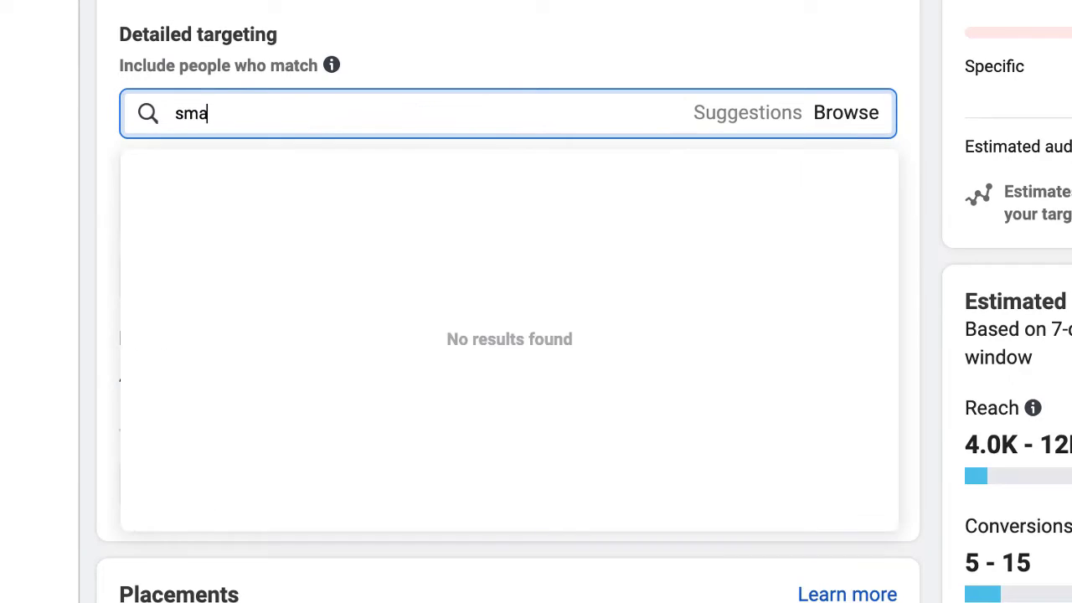
text(rtwatch)
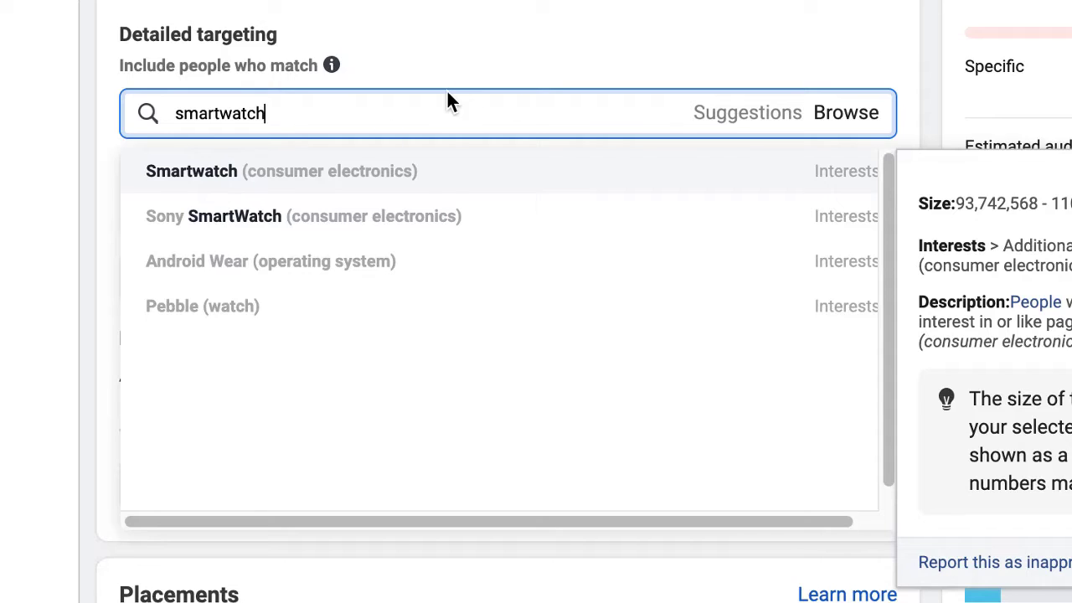
Step: Search the detailed targeting options for "smart watch" written as two words
double_click(220, 113)
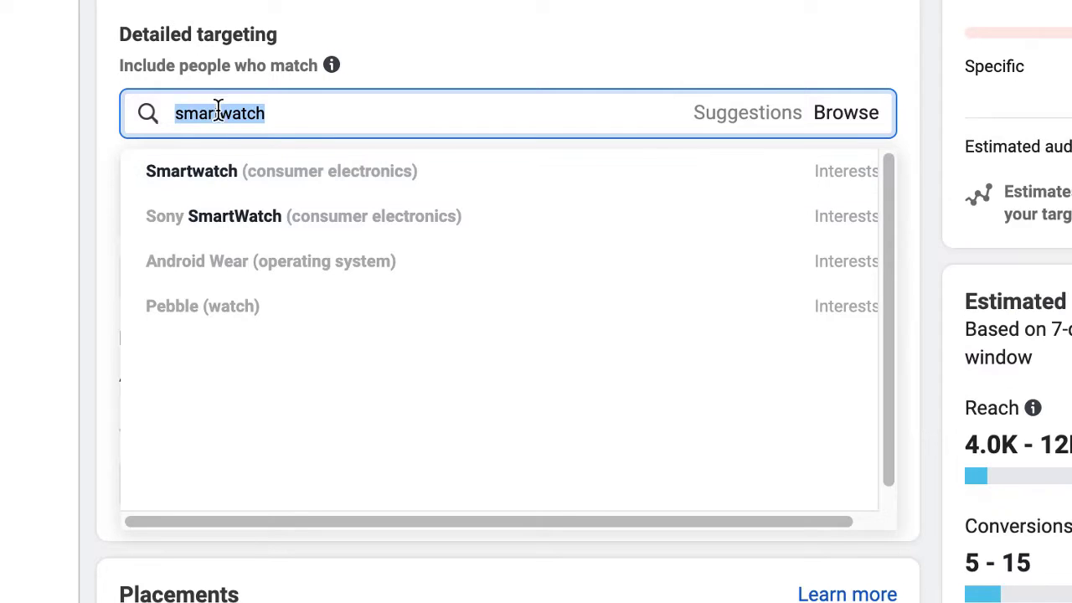
click(218, 113)
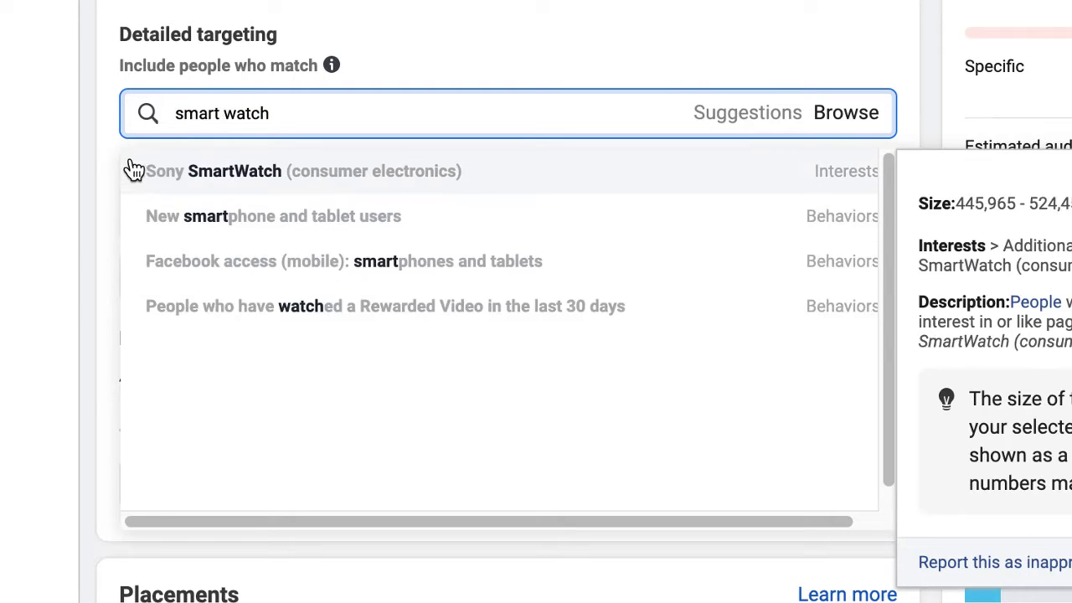
click(111, 132)
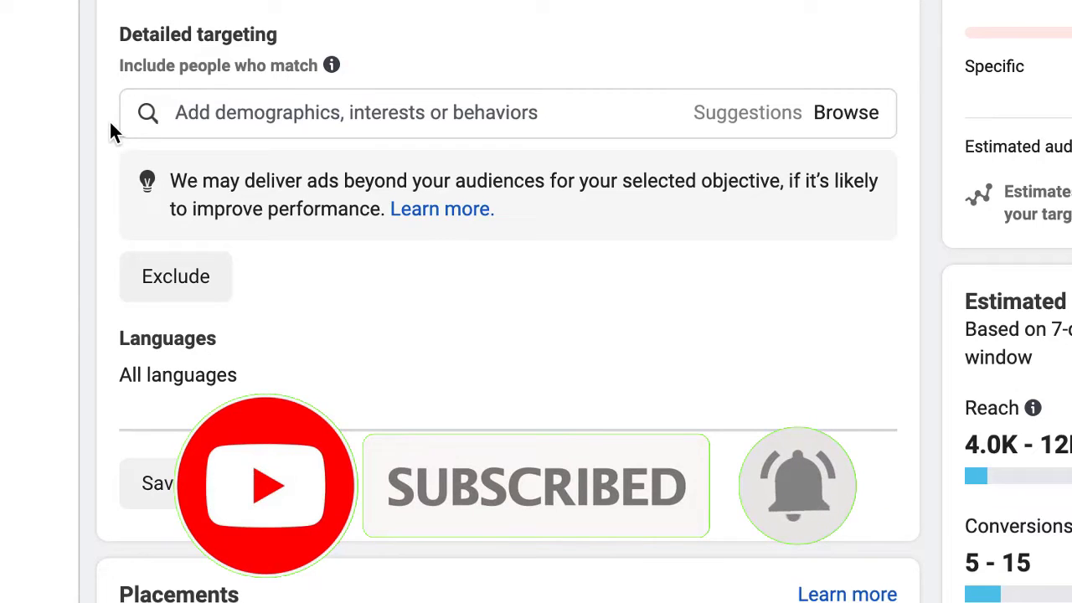
click(235, 113)
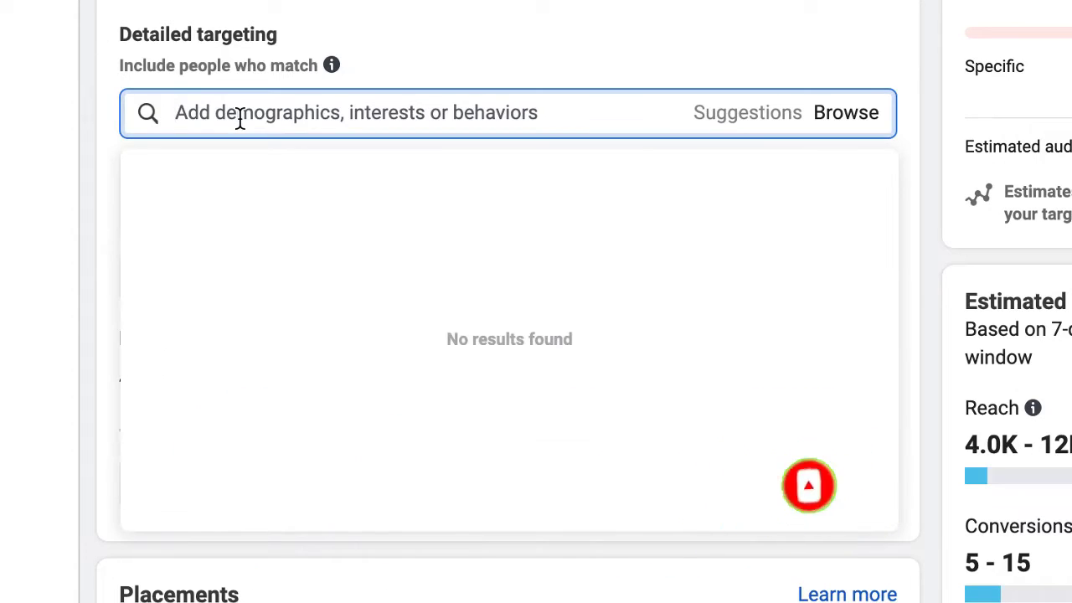
text(smart watch)
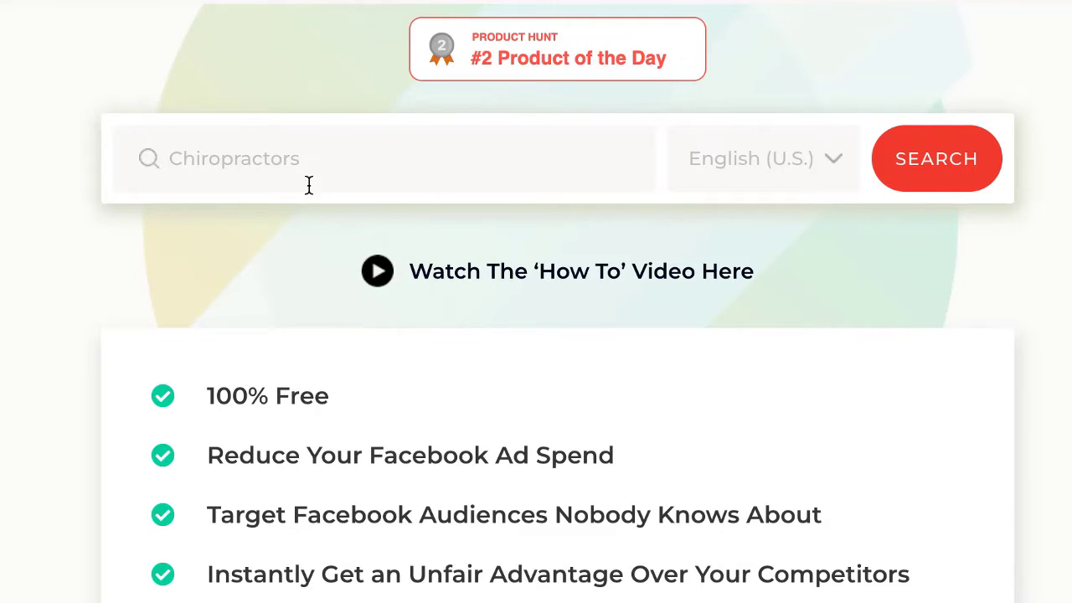
Step: Read through the benefits listed on the Facebook Ad Interest Hunter page
drag(213, 397, 350, 404)
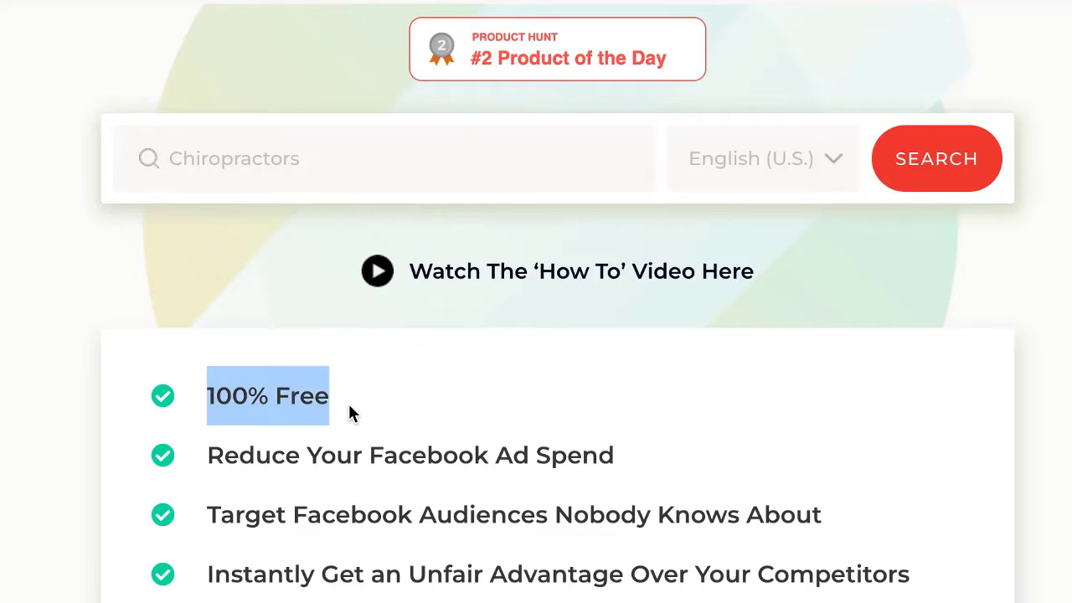
click(345, 448)
drag(206, 455, 617, 452)
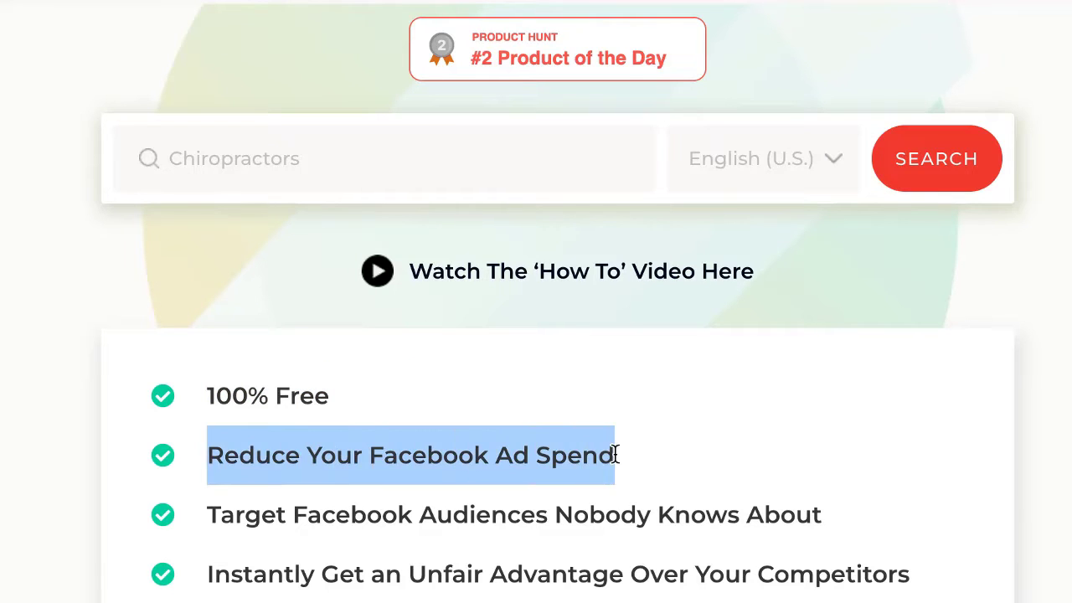
click(712, 462)
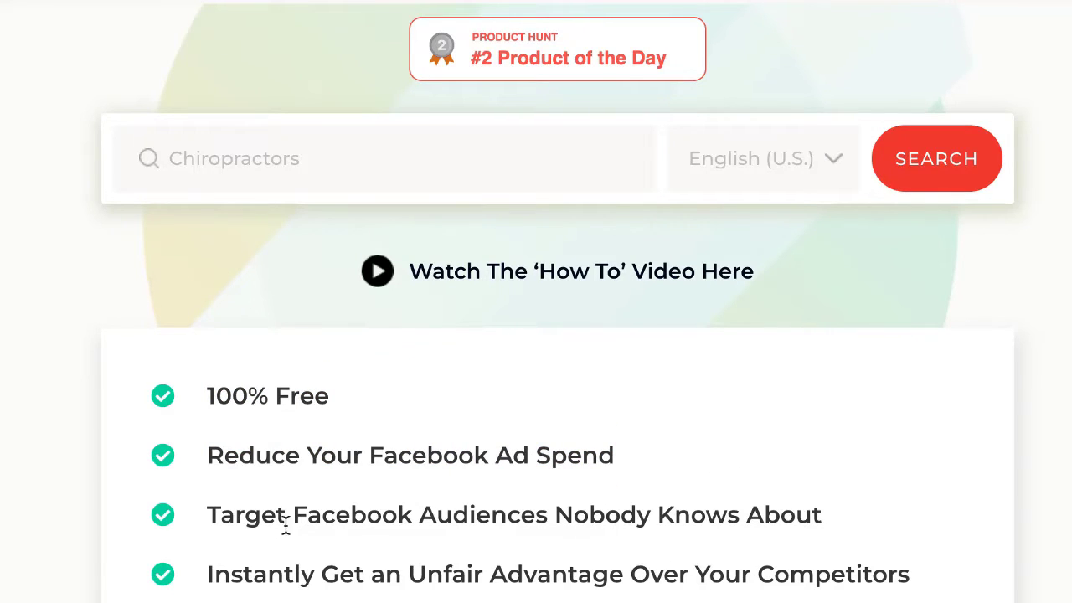
drag(279, 516, 724, 536)
click(723, 529)
Step: Run an interest search for "smartwatch" with English (U.S.) as the language, after reviewing the available languages
click(252, 170)
text(sma)
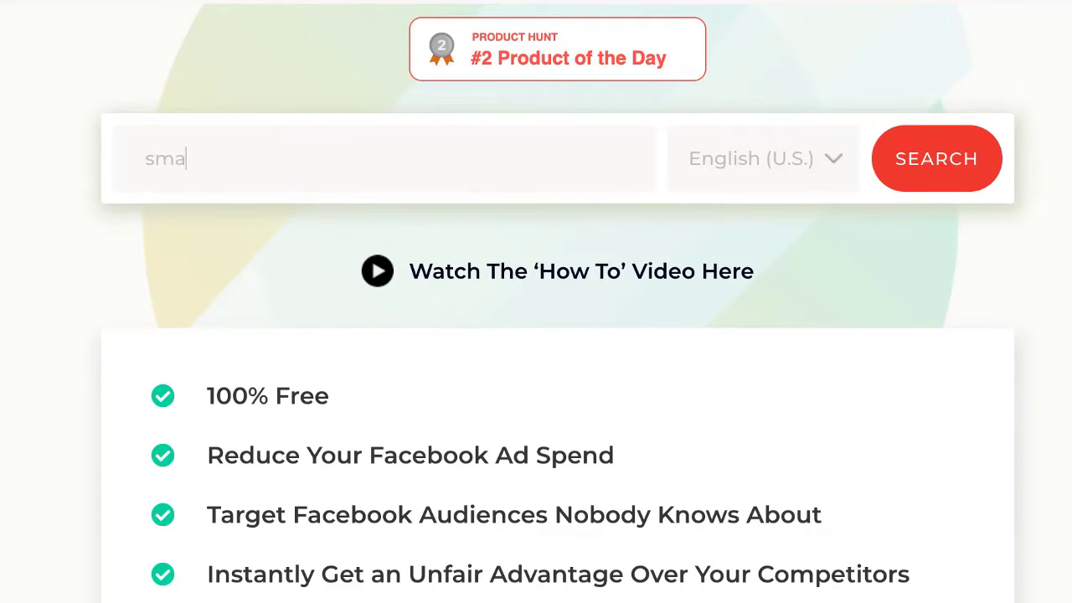
text(rtwatch)
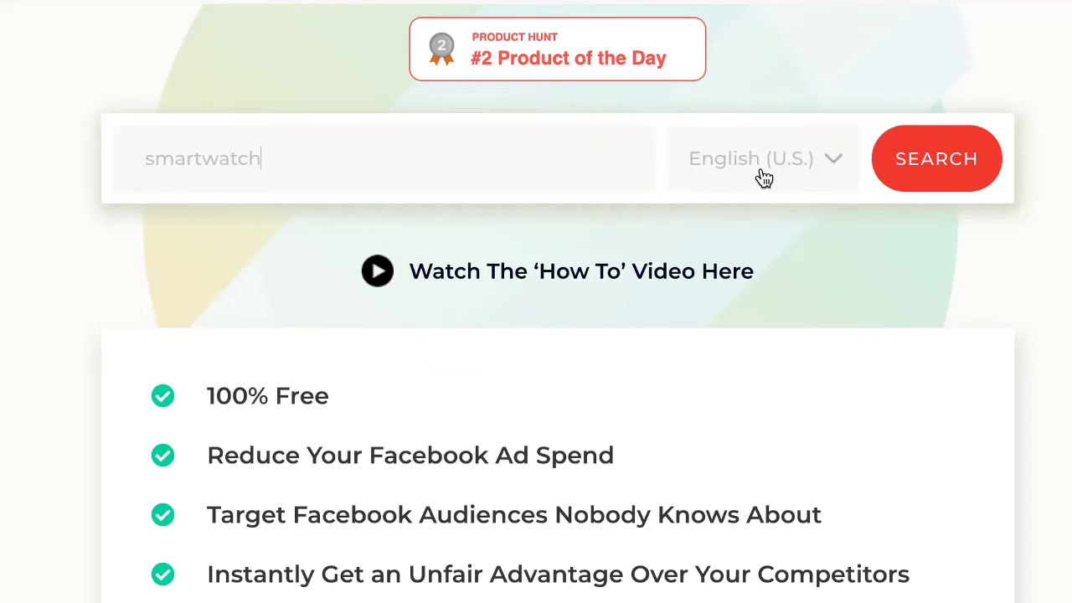
click(777, 177)
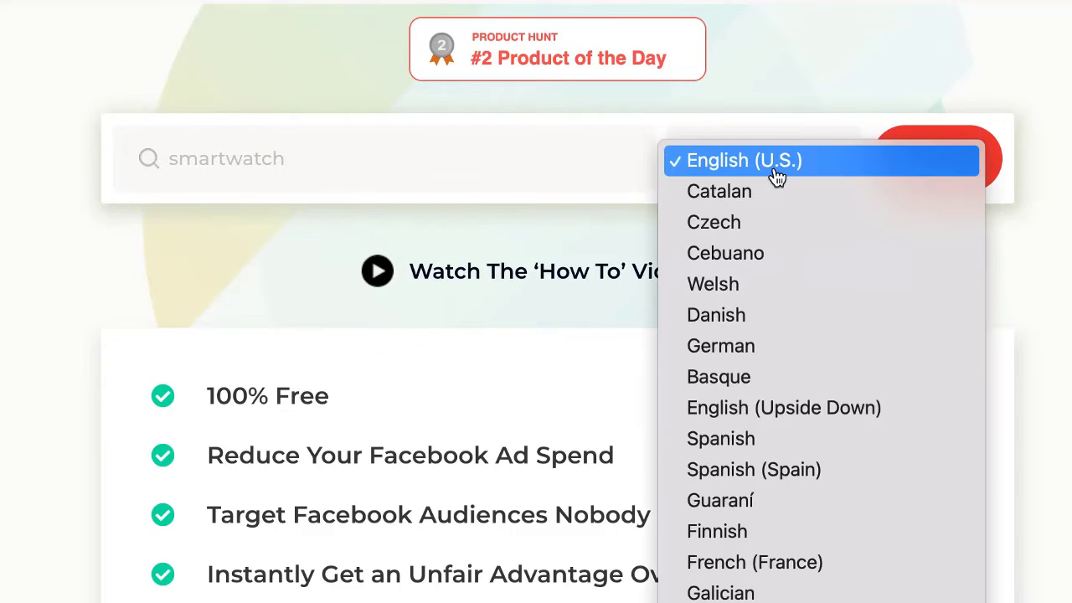
scroll(780, 318, down, 10)
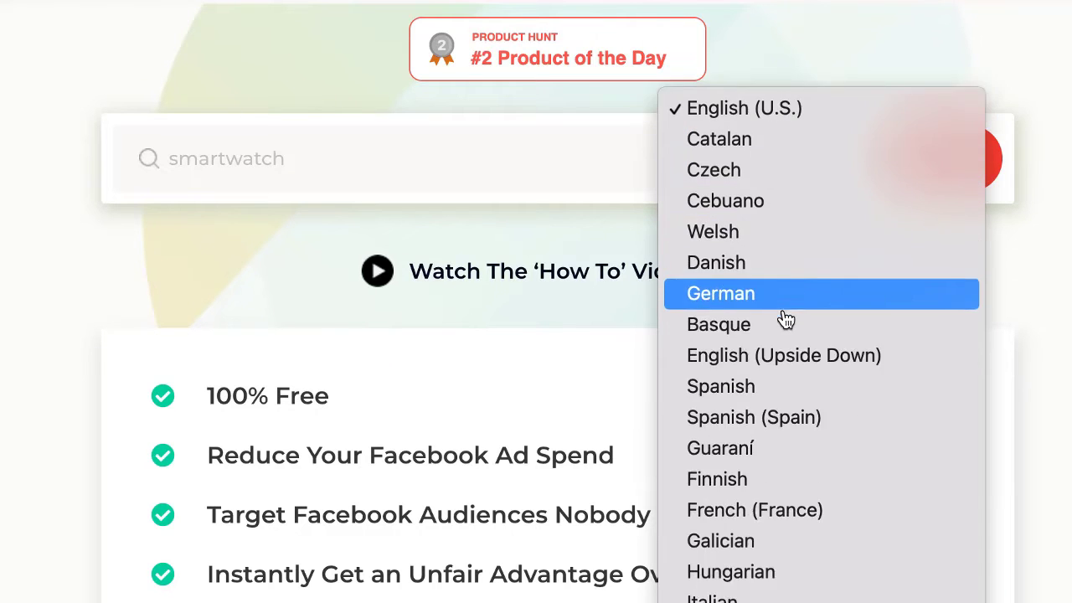
scroll(794, 340, down, 20)
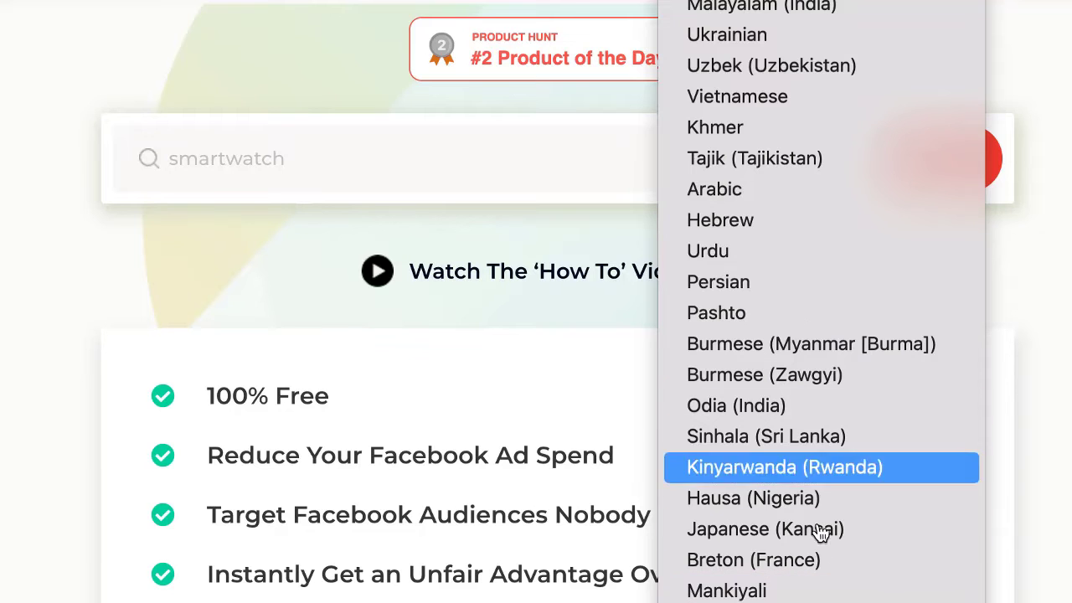
scroll(868, 360, up, 10)
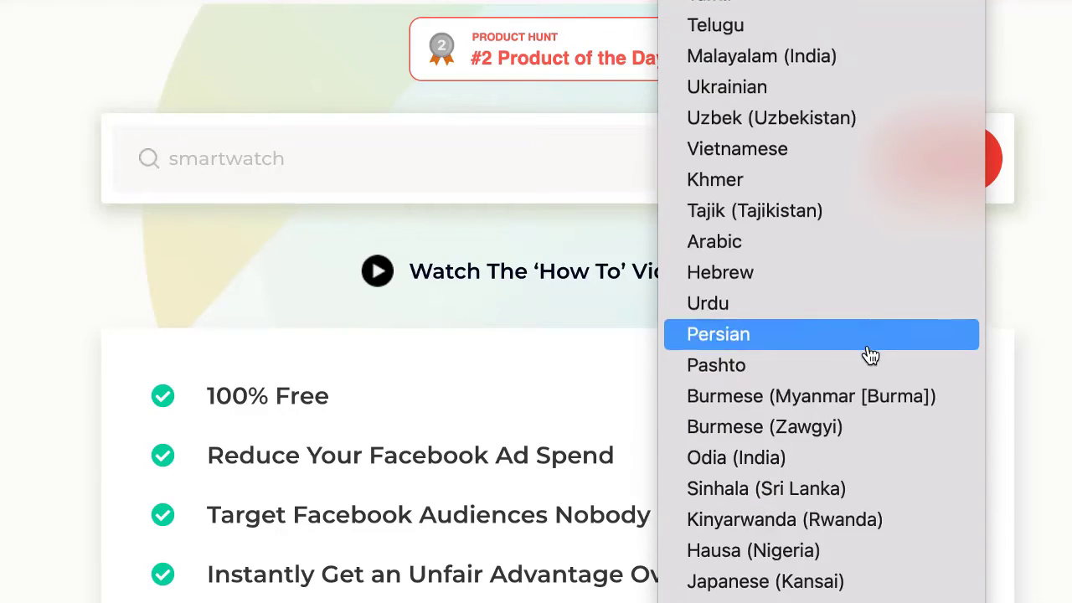
scroll(869, 381, down, 10)
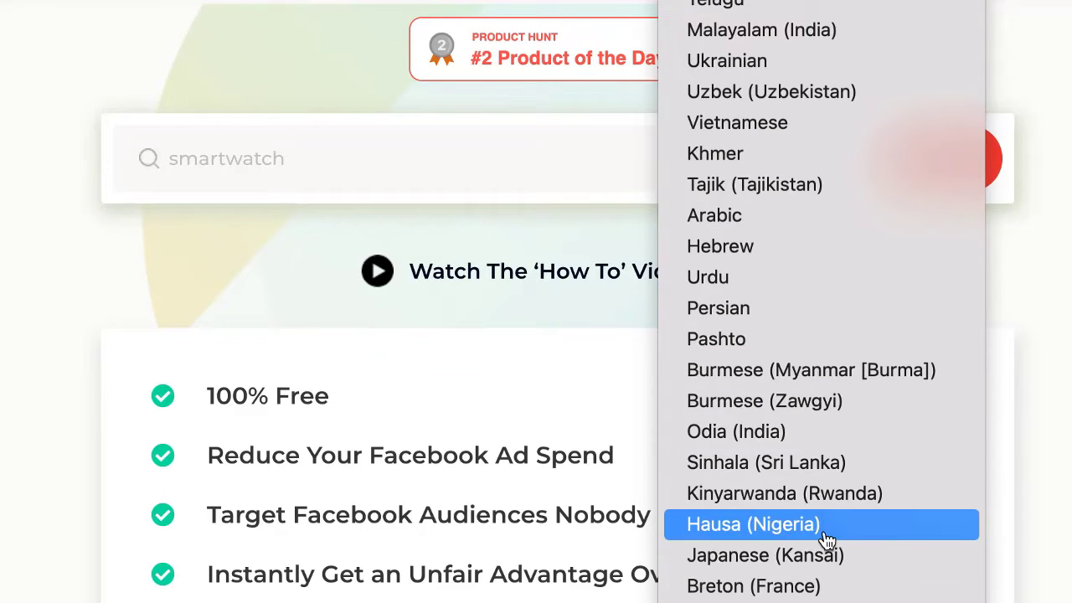
scroll(811, 301, down, 1)
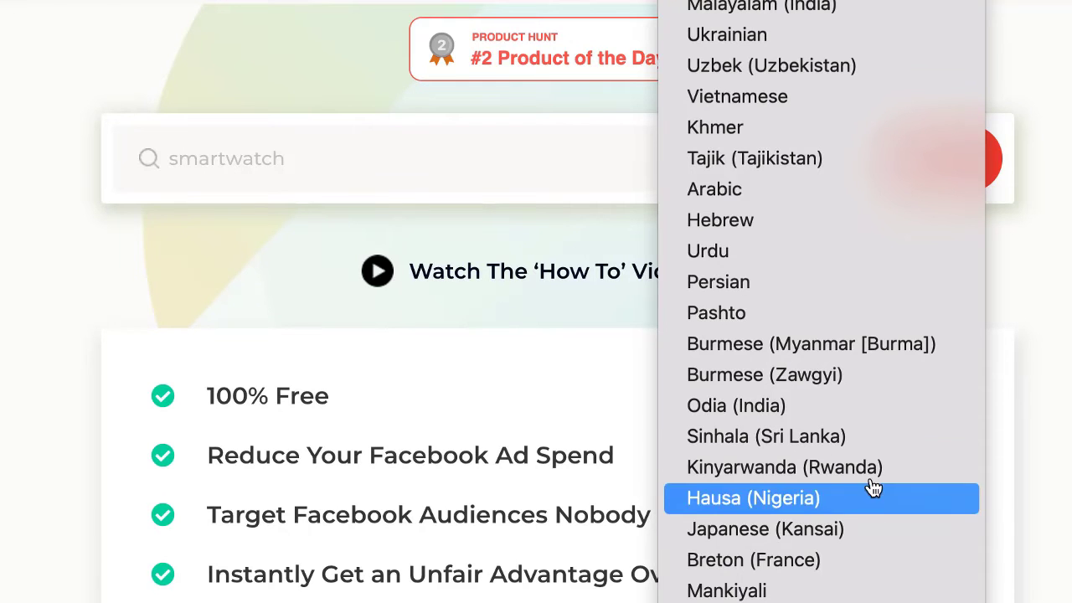
scroll(873, 494, up, 15)
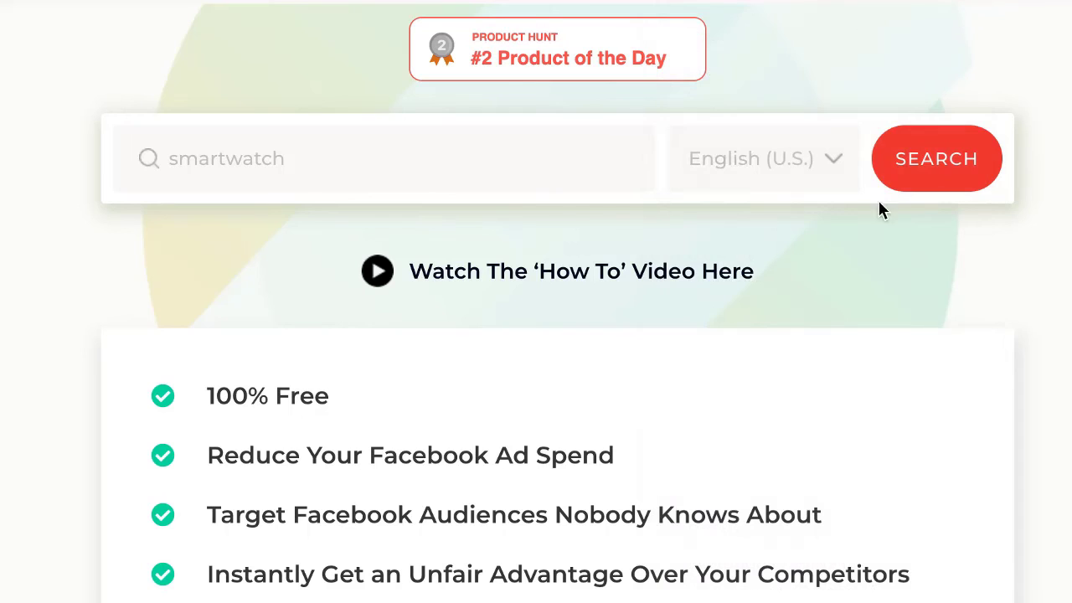
click(930, 177)
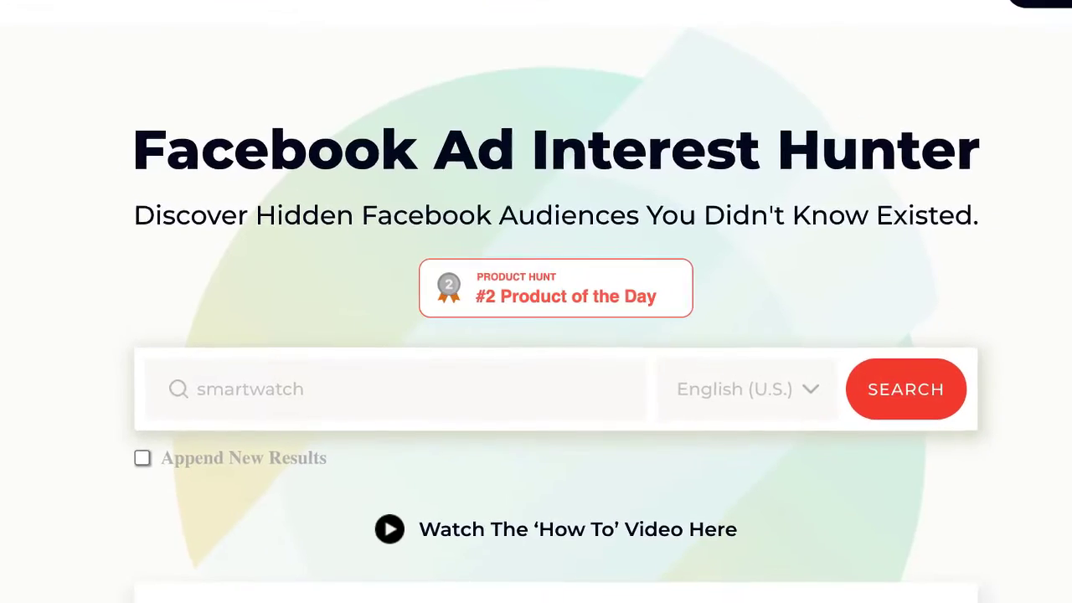
Step: Examine the smartwatch results table for keywords, audience size bounds and topics
scroll(536, 335, down, 3)
scroll(536, 335, down, 10)
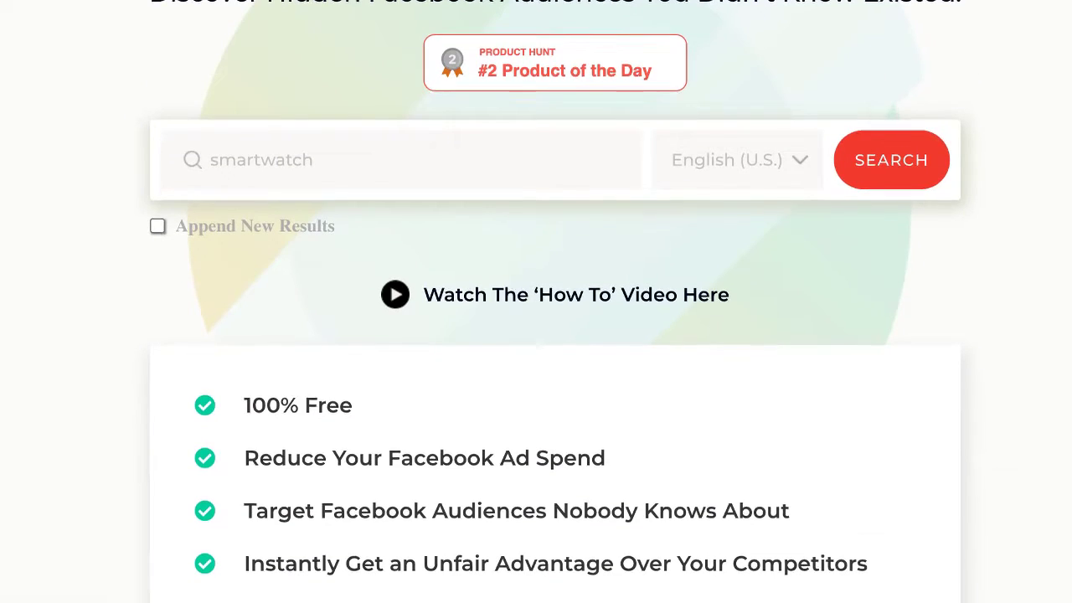
scroll(1066, 262, down, 2)
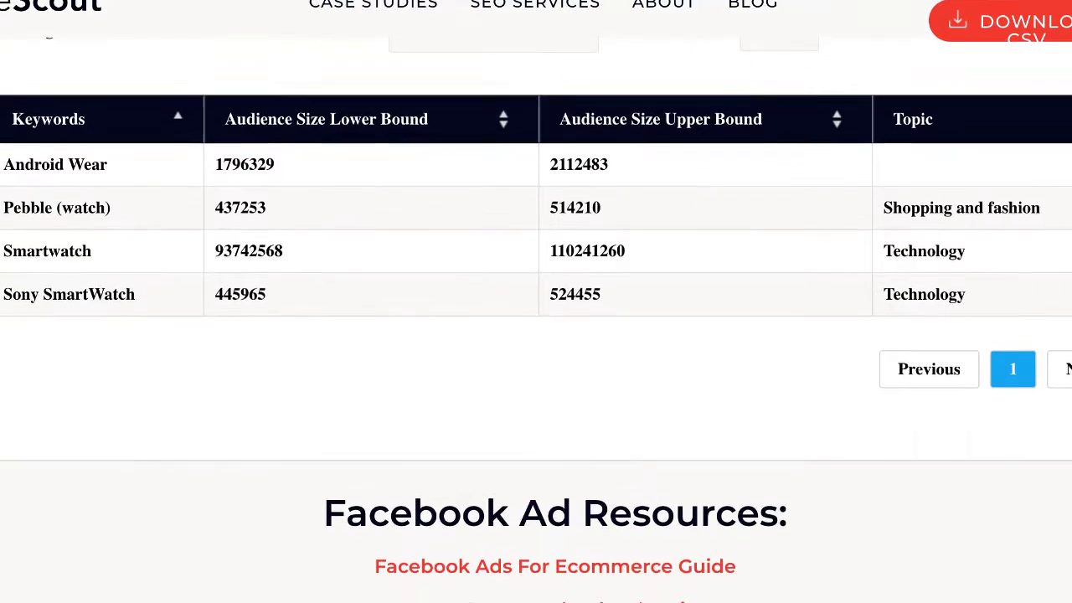
scroll(1065, 262, up, 1)
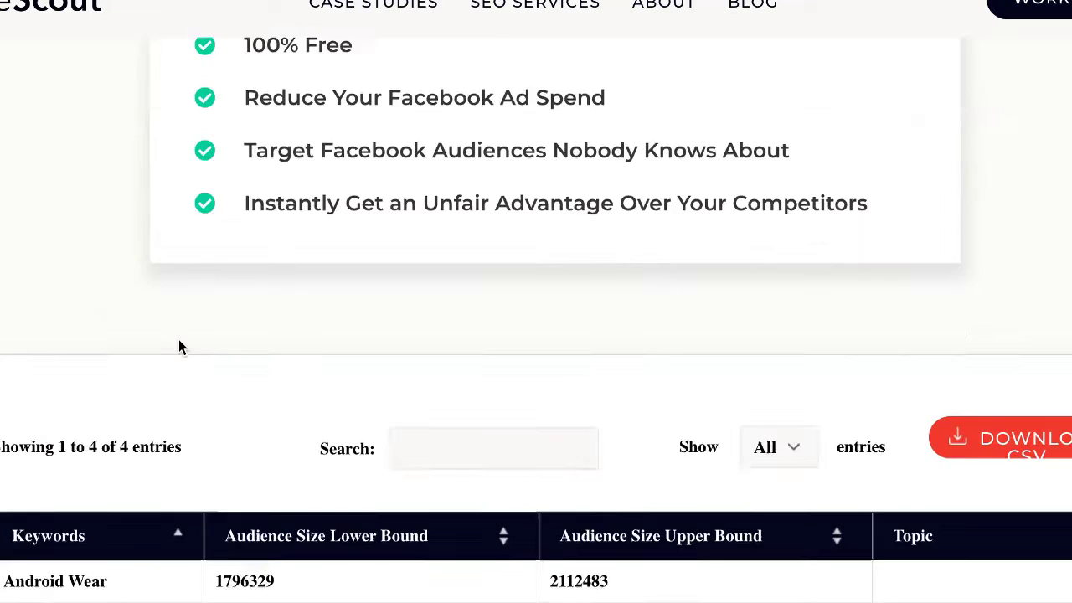
scroll(179, 347, up, 4)
scroll(371, 270, down, 3)
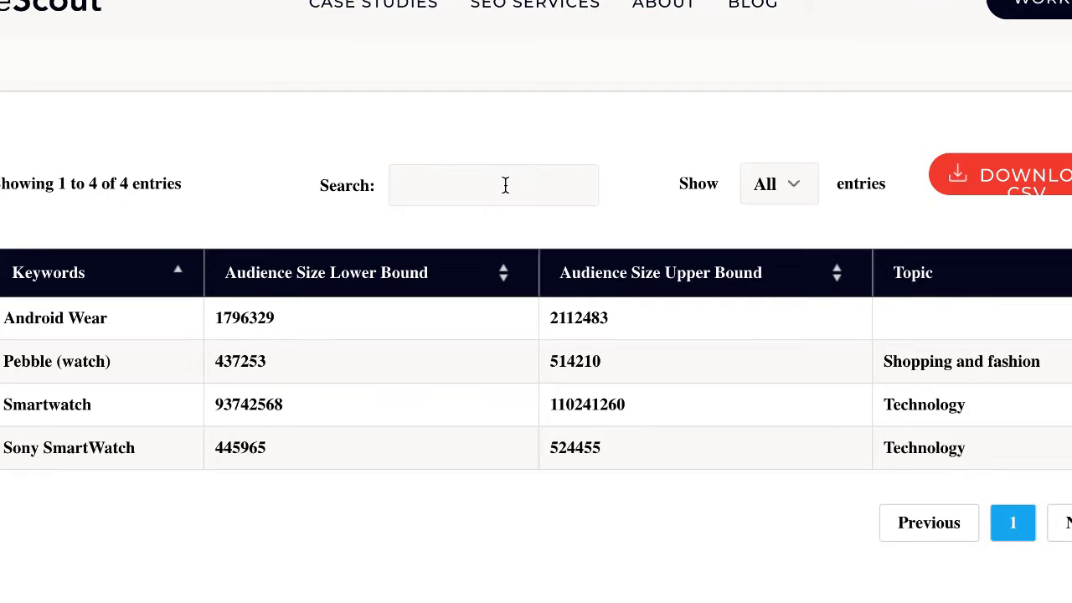
Step: Run a new interest search for "fitness" in English (U.S.), replacing the smartwatch keyword
scroll(505, 185, up, 10)
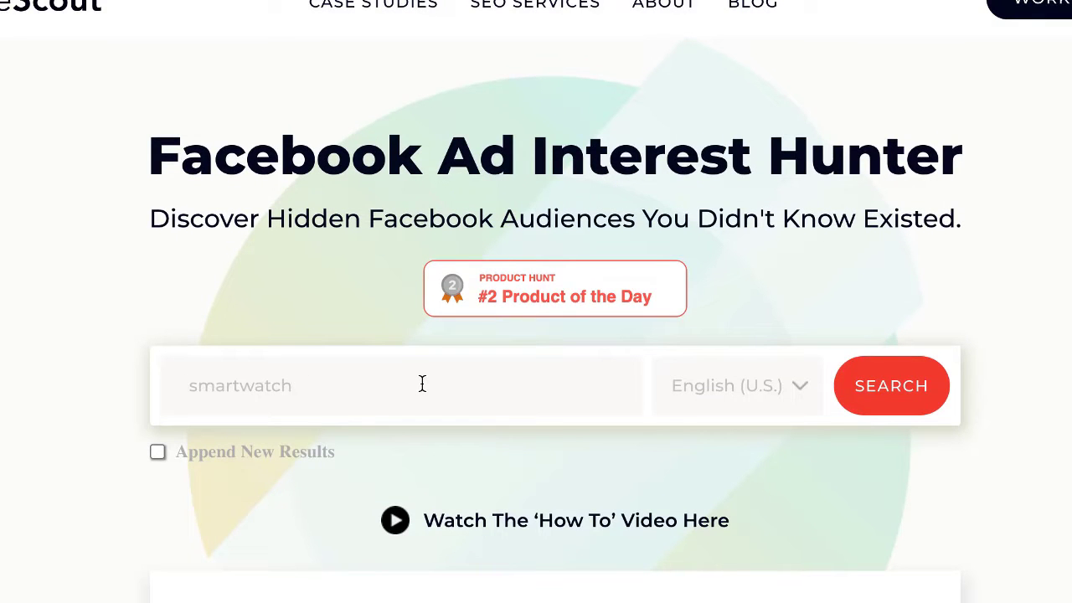
double_click(422, 383)
text(fitness)
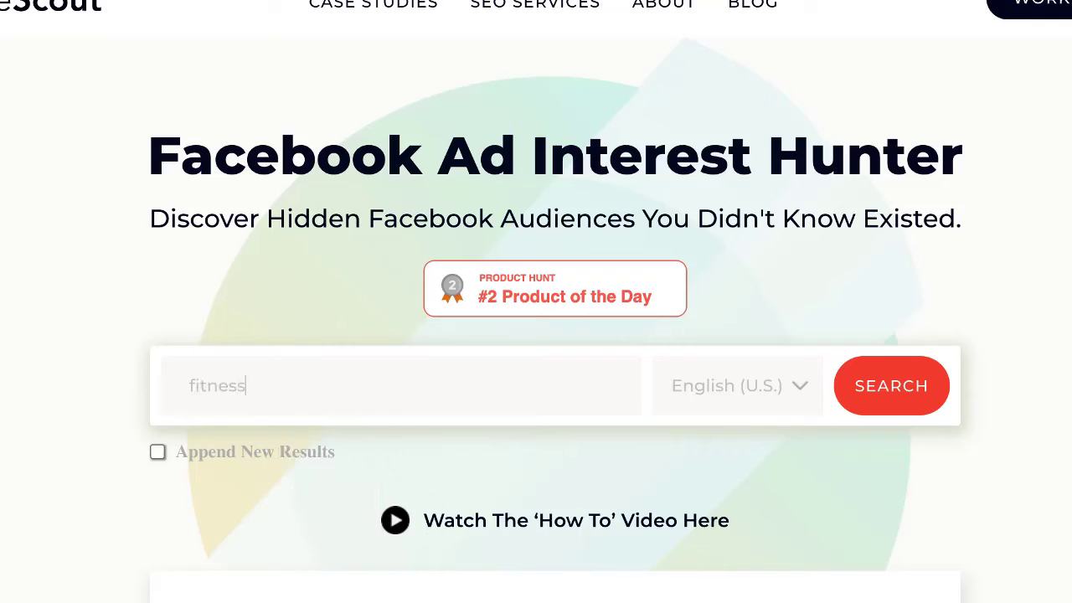
click(896, 391)
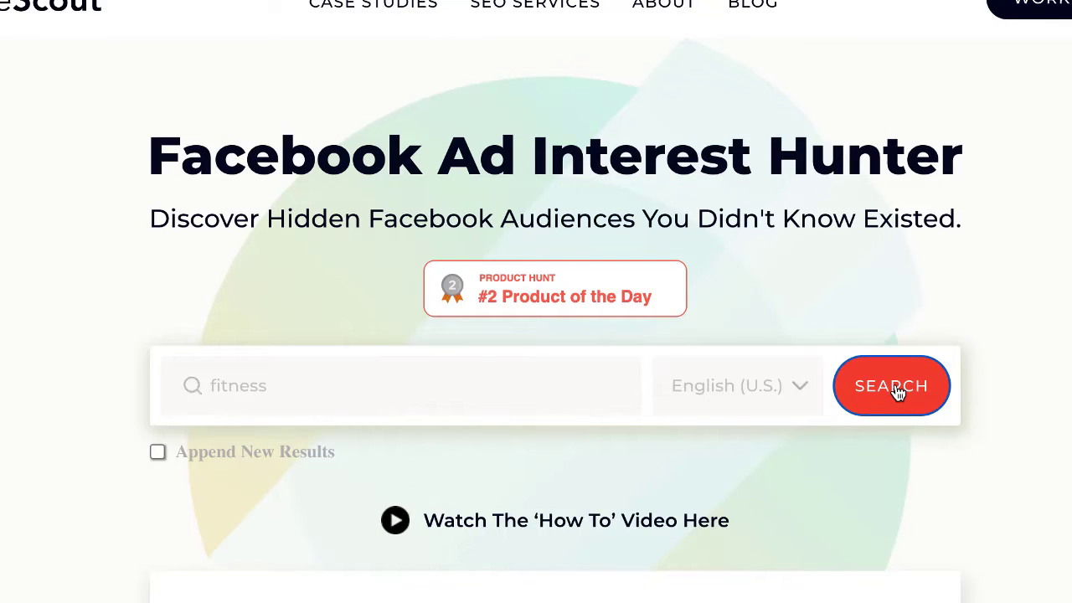
Step: Examine the full table of fitness interests, including their audience size bounds and topics
scroll(897, 390, down, 4)
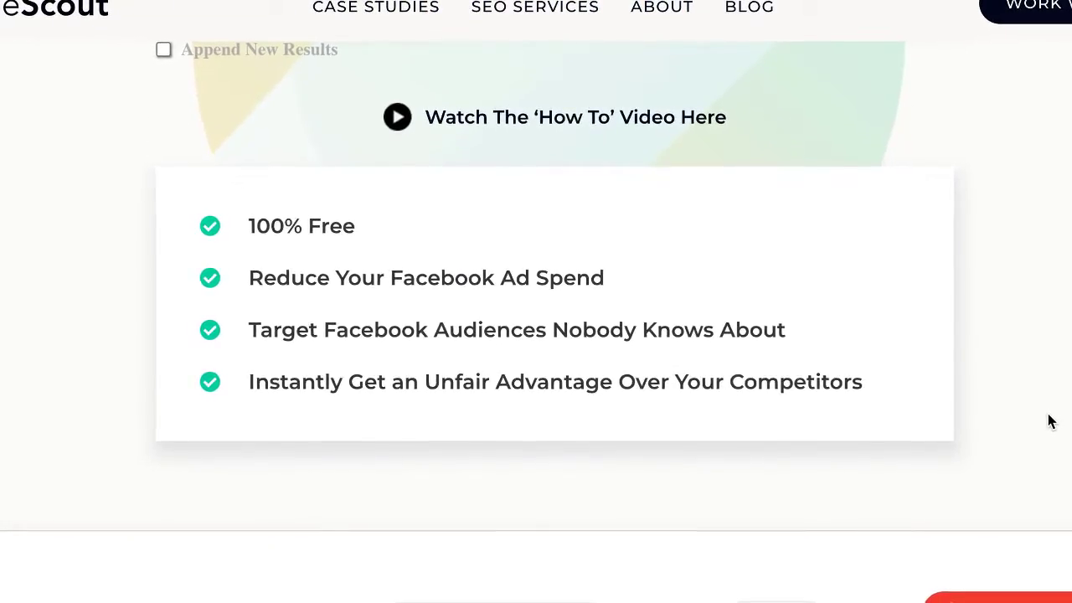
scroll(1051, 423, up, 5)
scroll(1047, 423, down, 10)
scroll(1047, 422, up, 5)
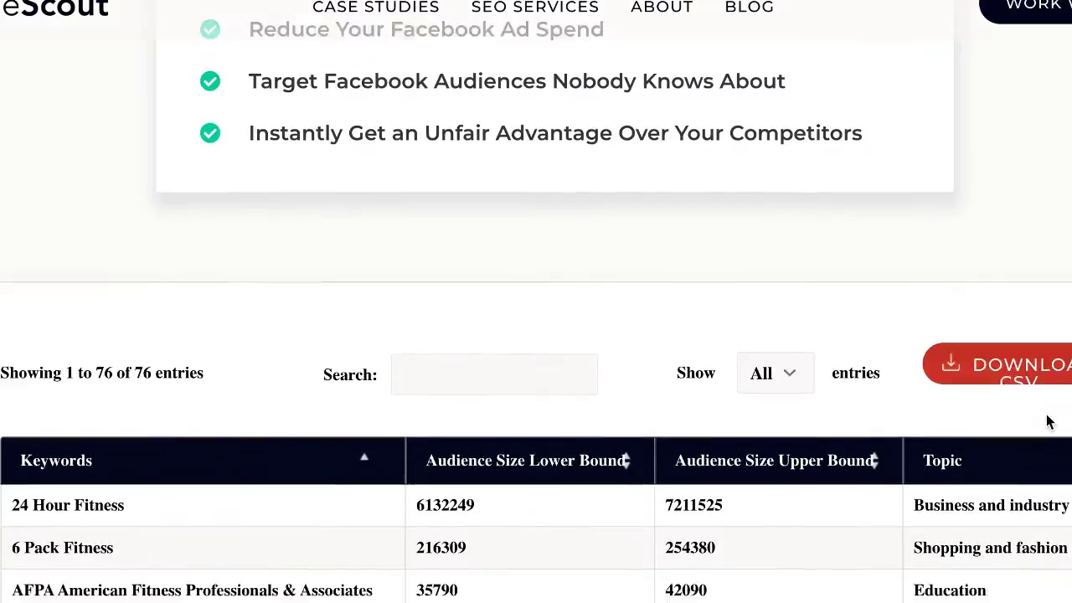
scroll(1047, 422, down, 2)
scroll(1049, 422, down, 3)
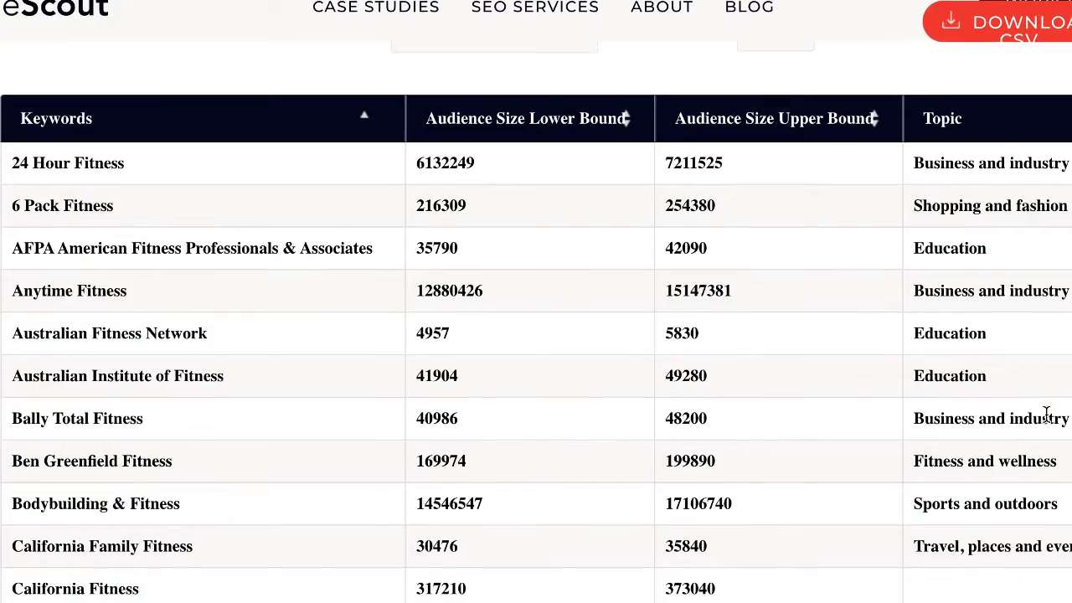
scroll(1046, 414, down, 20)
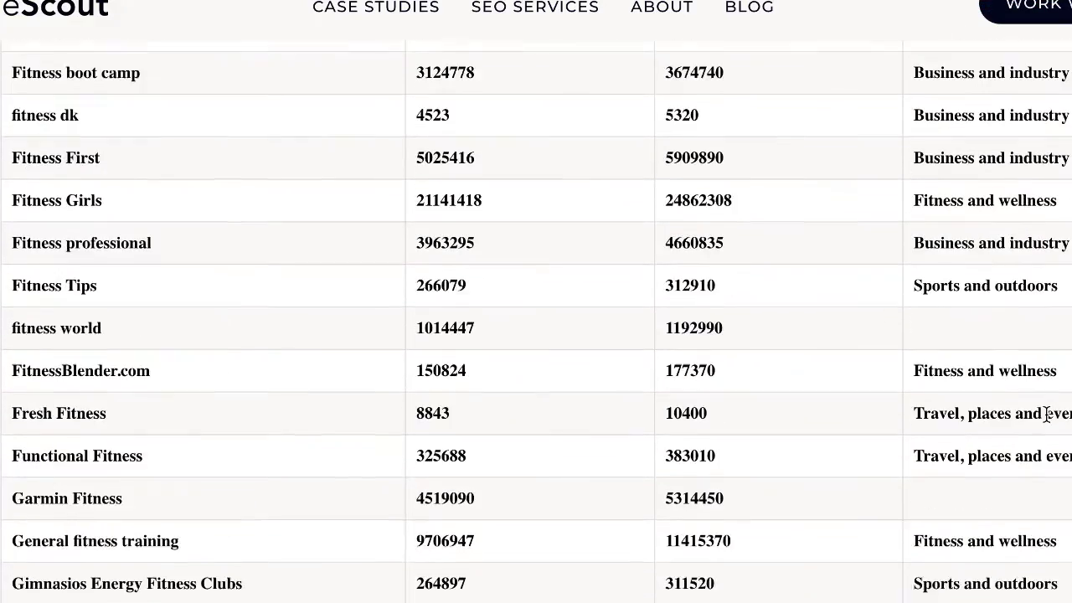
scroll(1046, 414, down, 15)
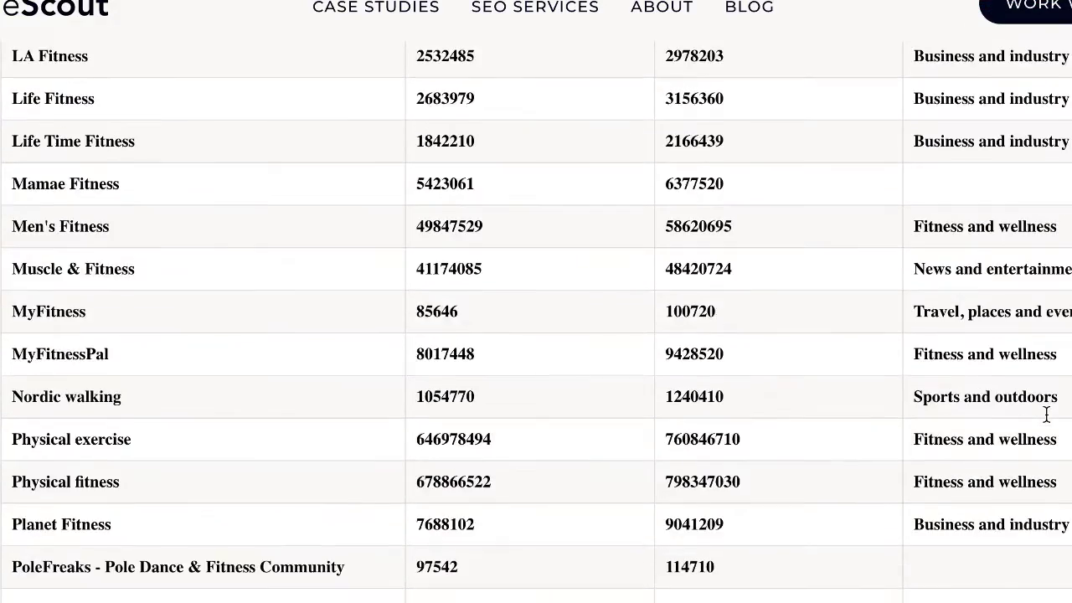
scroll(1046, 414, down, 6)
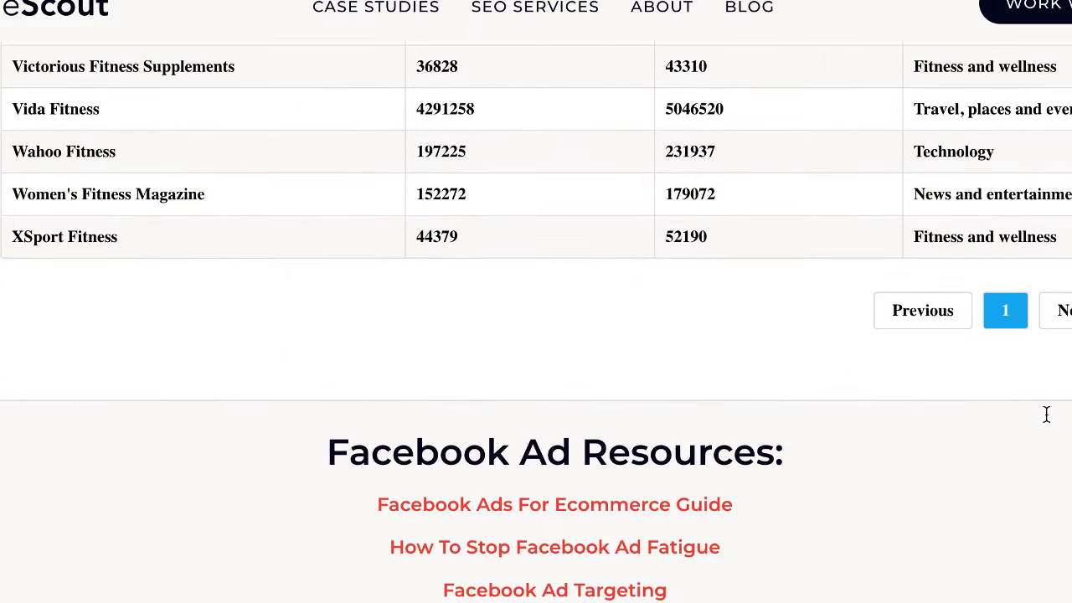
scroll(1050, 421, up, 3)
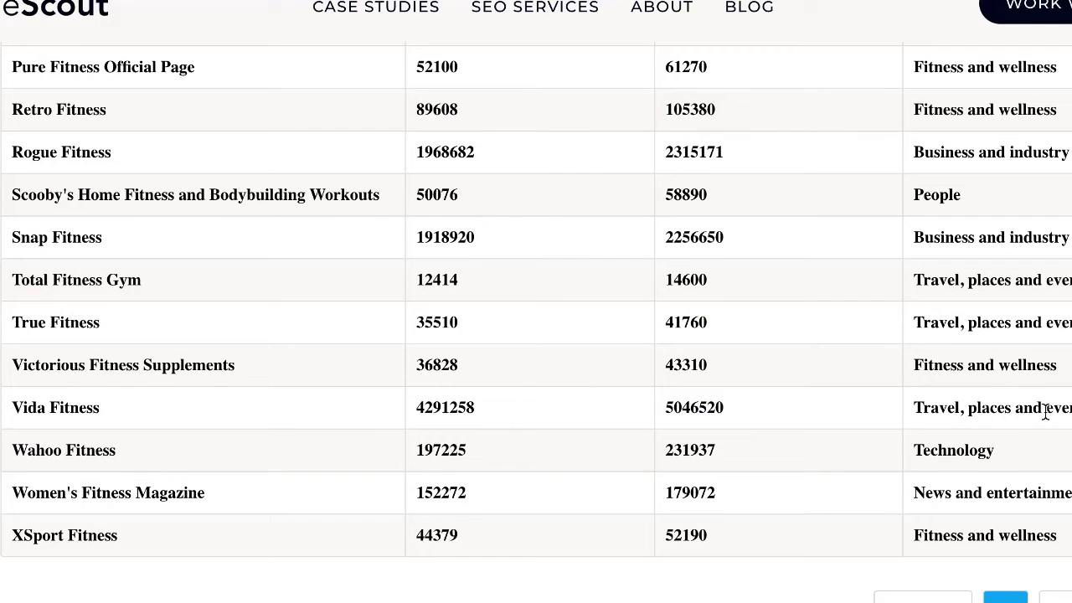
scroll(1047, 413, up, 9)
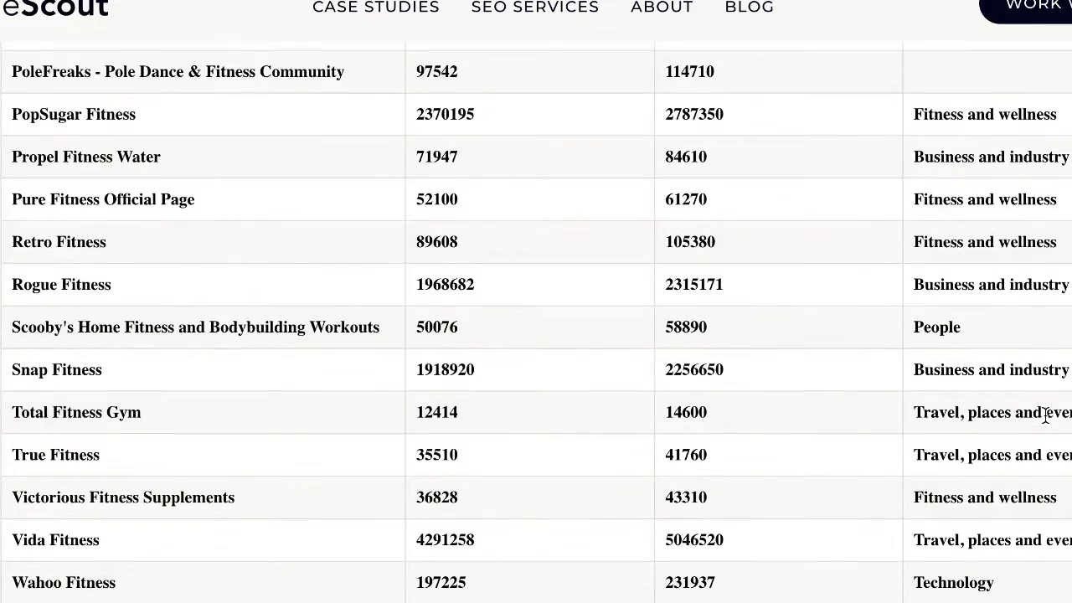
Step: Sort the fitness interests by descending audience size and copy the keyword "Fitness and Power" from the results table
scroll(1045, 414, up, 15)
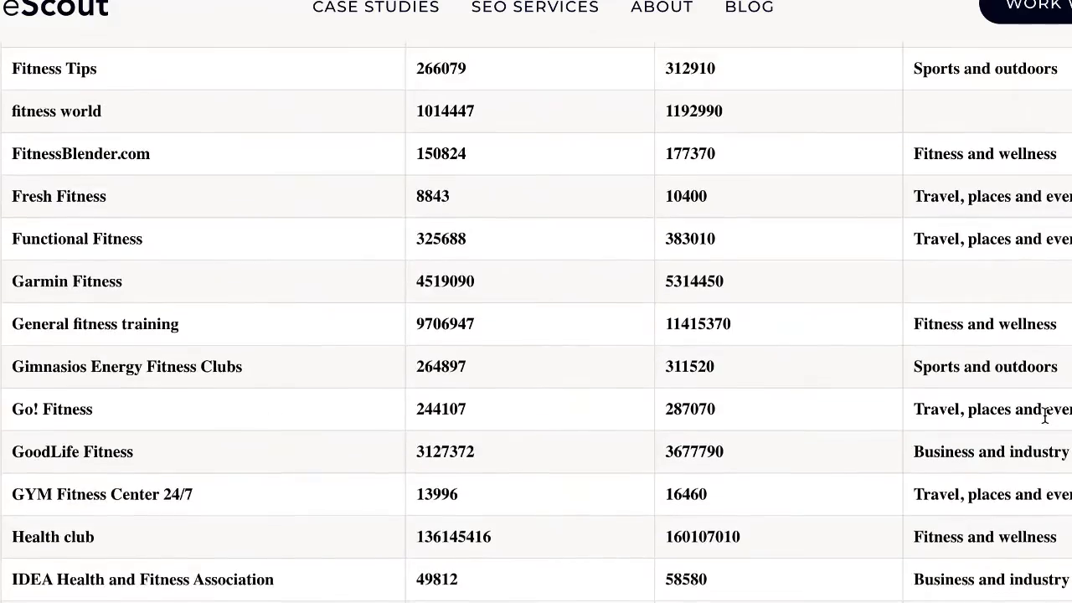
scroll(1046, 414, up, 5)
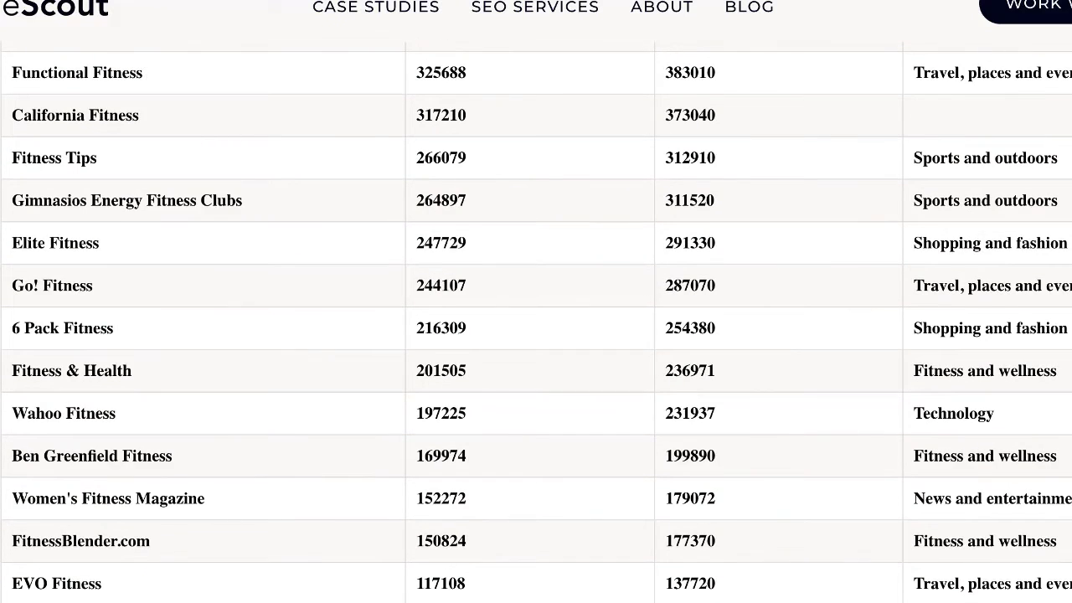
scroll(1045, 414, up, 5)
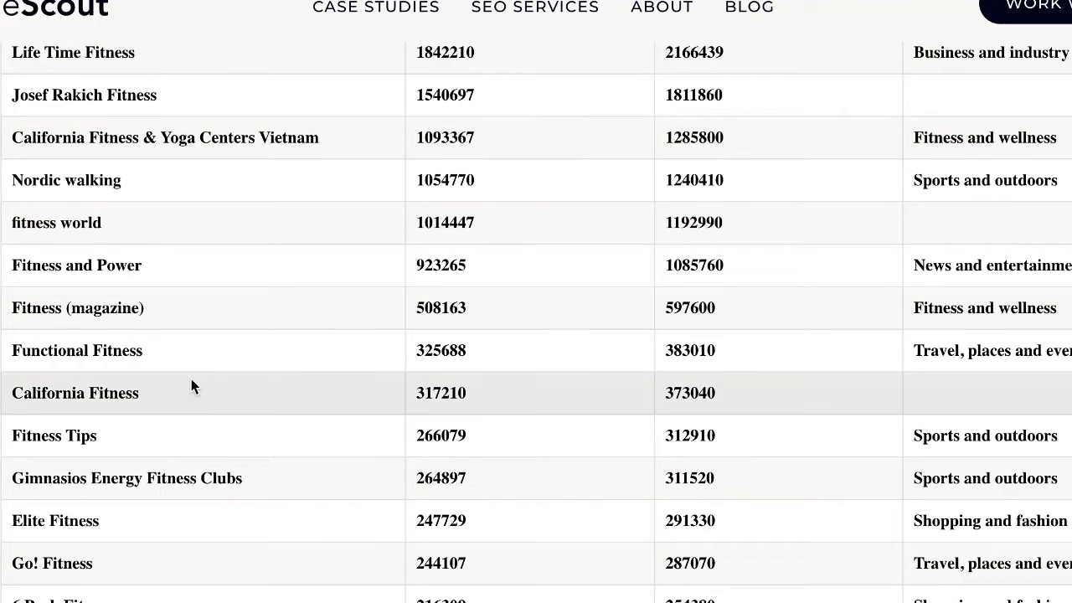
scroll(188, 381, down, 1)
scroll(181, 360, down, 1)
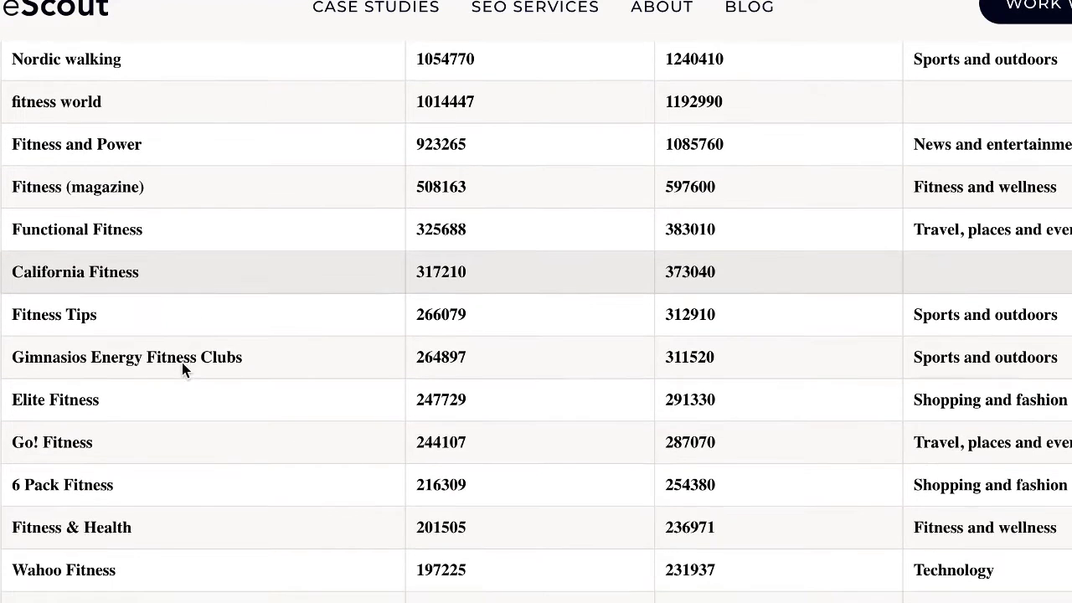
scroll(196, 385, up, 2)
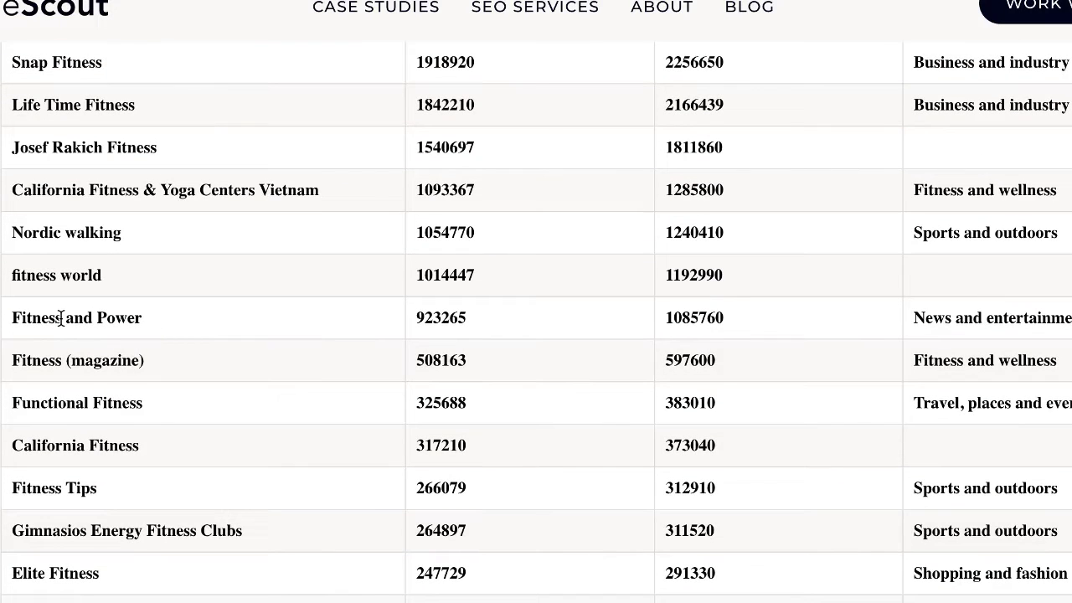
triple_click(62, 317)
key(ctrl+c)
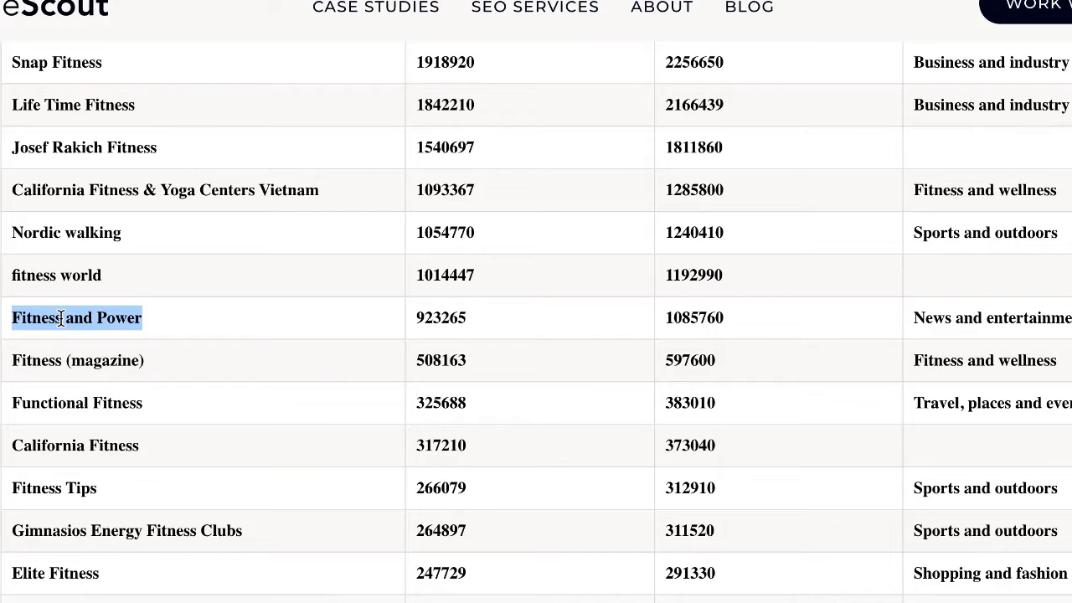
Step: Switch to Facebook's ad set detailed targeting and look through the interests suggested for "fitness"
drag(307, 190, 662, 105)
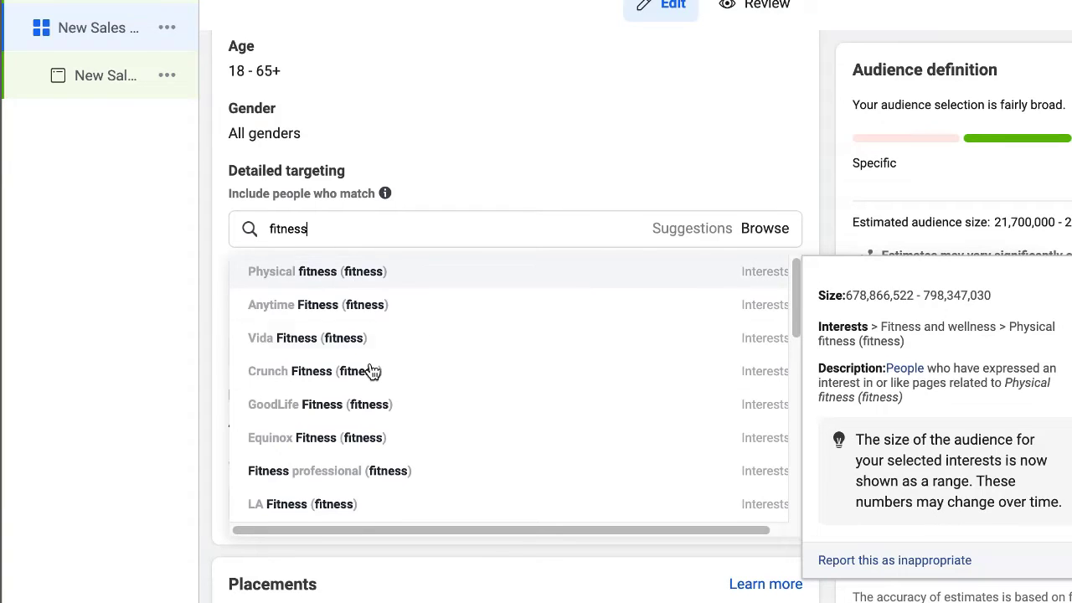
scroll(373, 371, down, 1)
scroll(372, 371, down, 8)
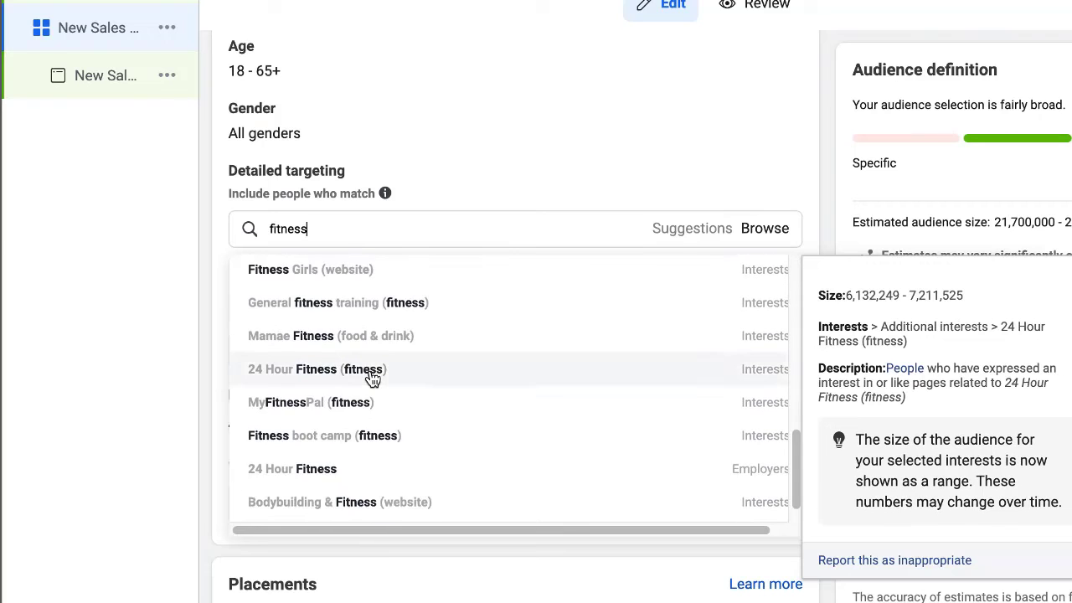
scroll(371, 375, up, 3)
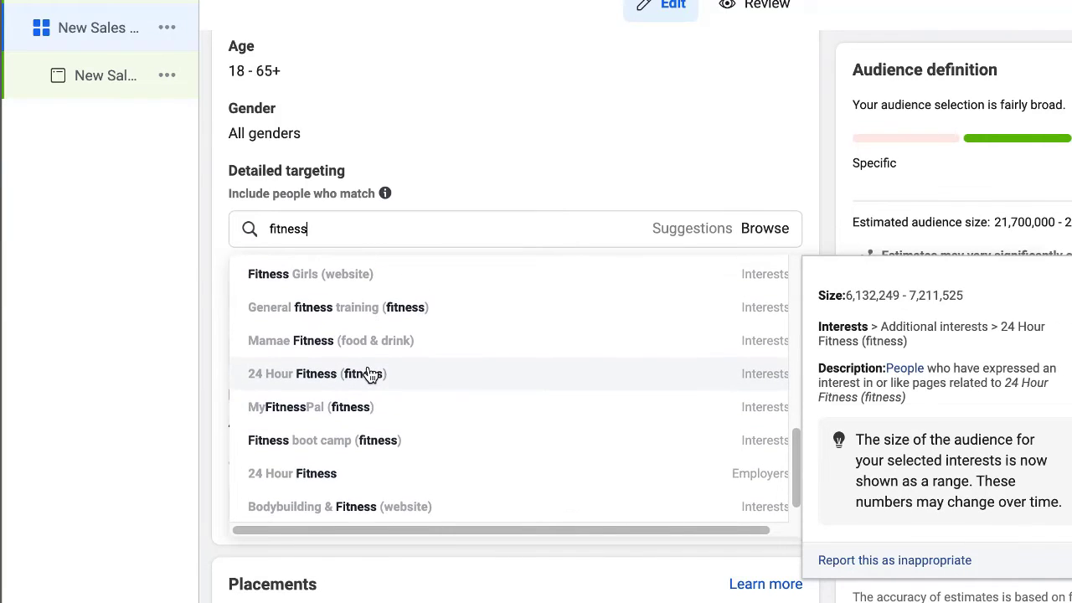
scroll(371, 371, up, 6)
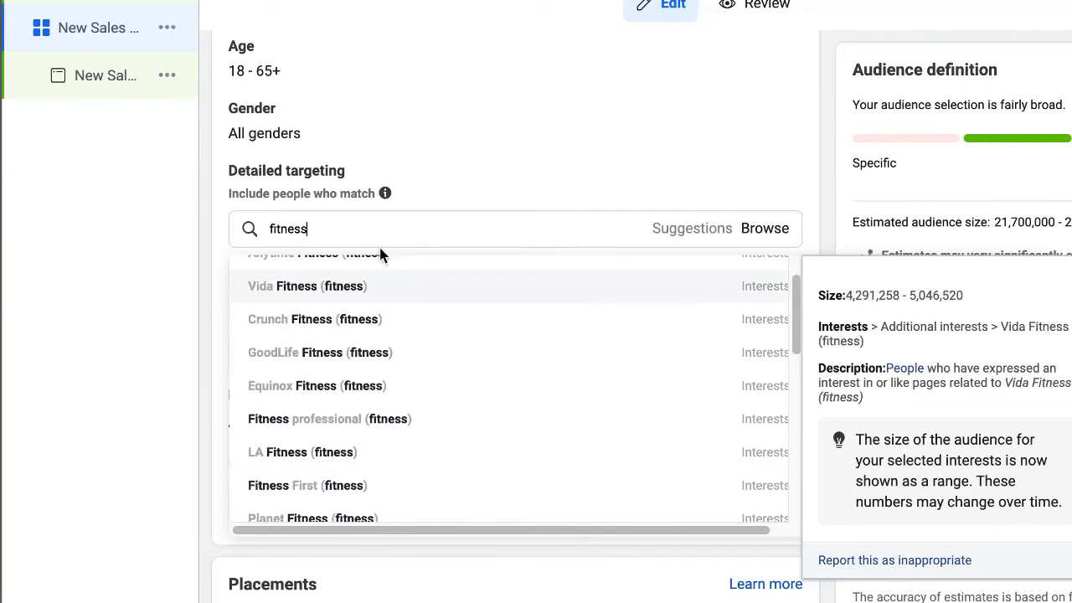
Step: Replace the detailed targeting search with "Fitness and Power" and select the matching website interest
click(382, 228)
double_click(383, 227)
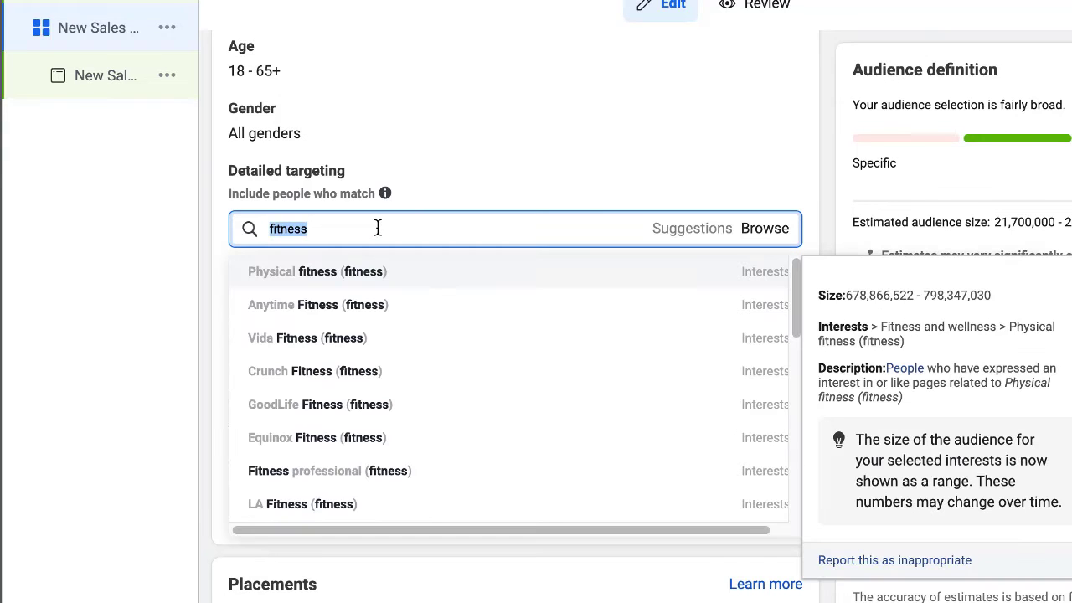
key(ctrl+v)
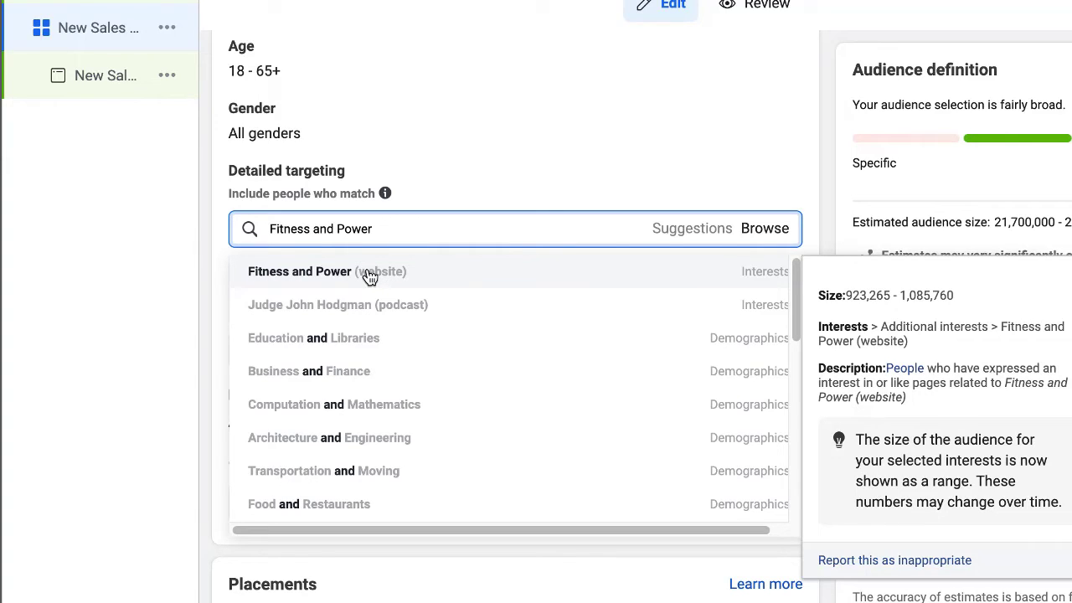
click(370, 277)
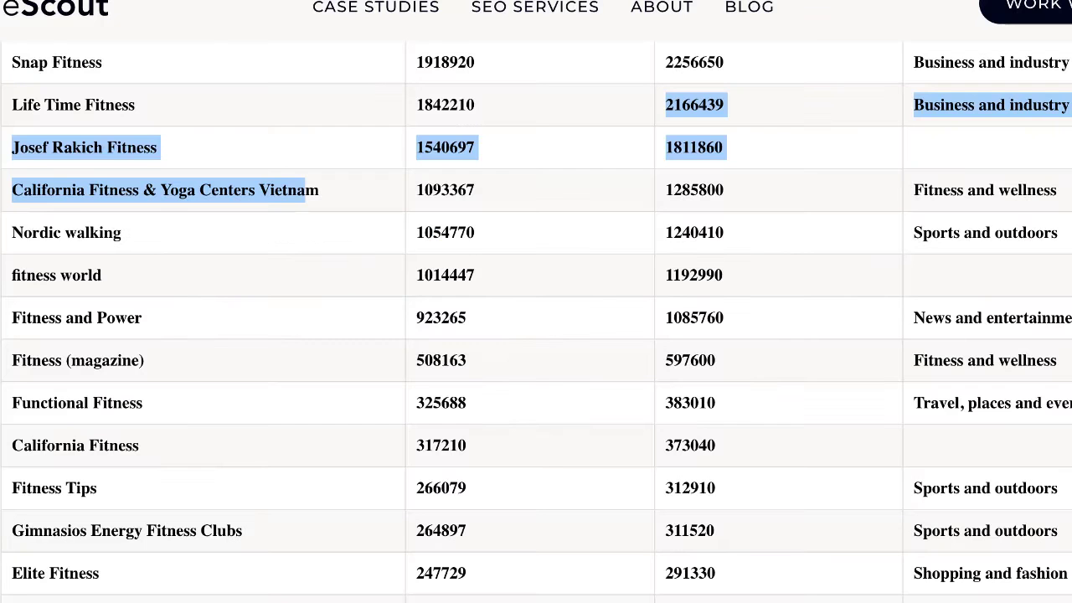
Step: Return to the Facebook Ad Interest Hunter results and look through the fitness interests with smaller audiences
click(6, 332)
scroll(254, 408, down, 5)
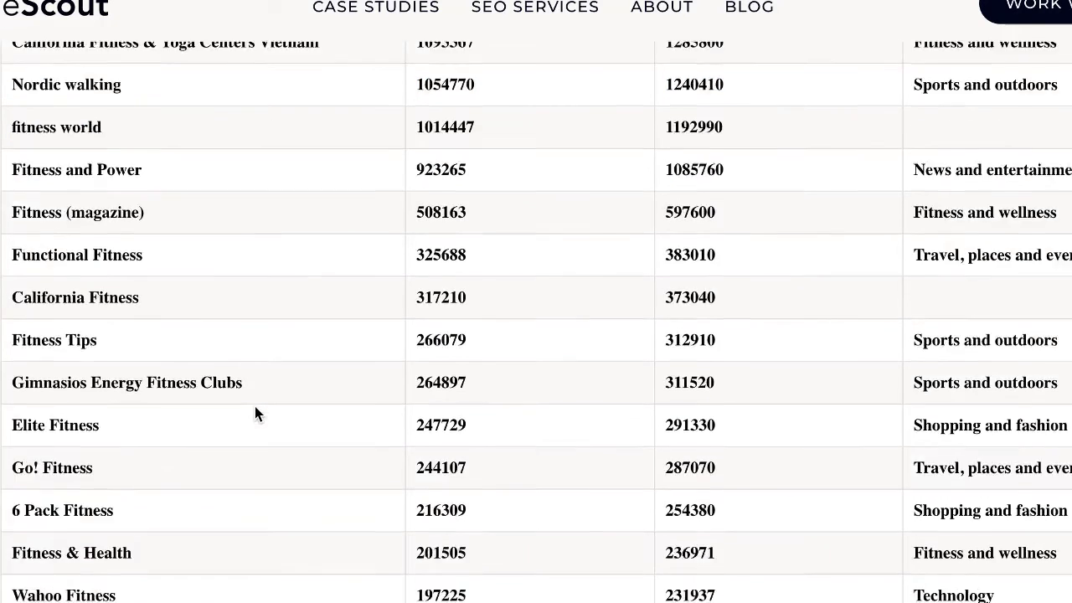
scroll(254, 411, down, 1)
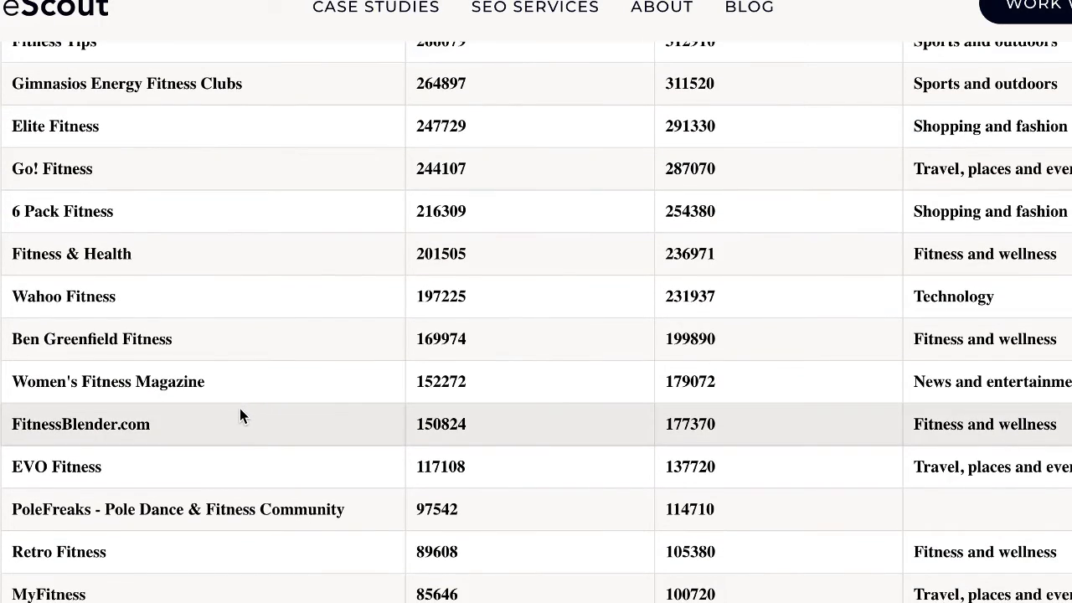
scroll(240, 408, down, 3)
scroll(239, 407, up, 2)
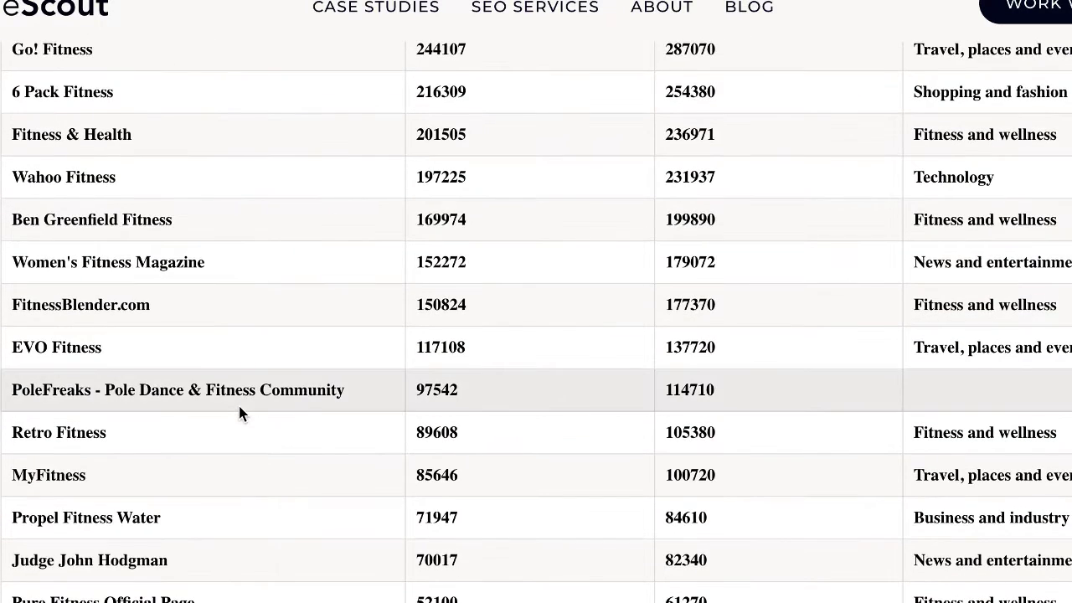
Step: Run a new interest search for "smartwatch" in English (U.S.), replacing the fitness keyword
scroll(505, 299, up, 15)
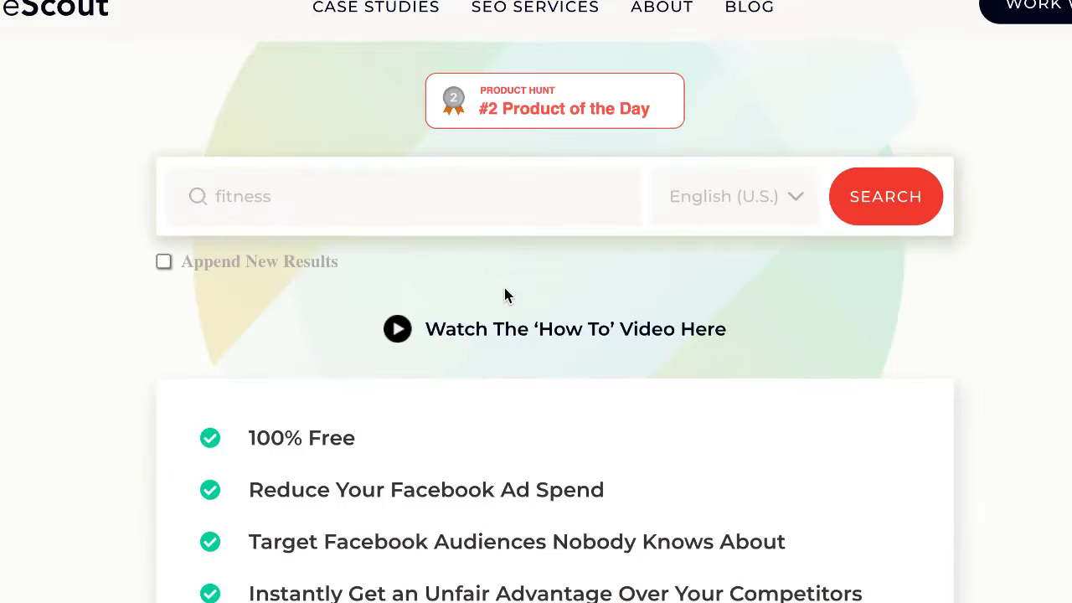
scroll(472, 366, down, 1)
click(459, 358)
key(ctrl+a)
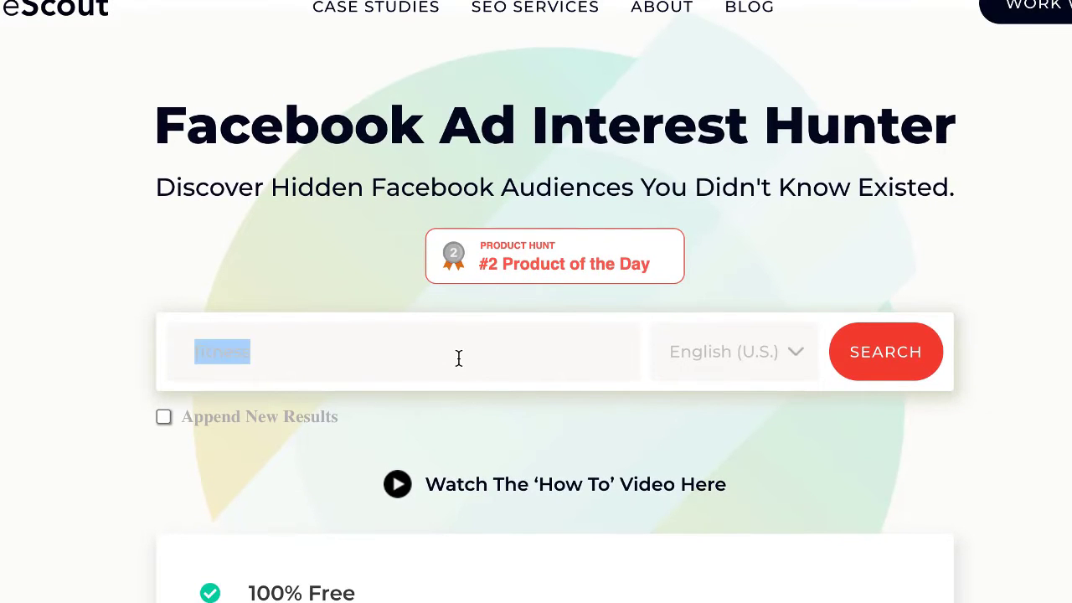
text(smar)
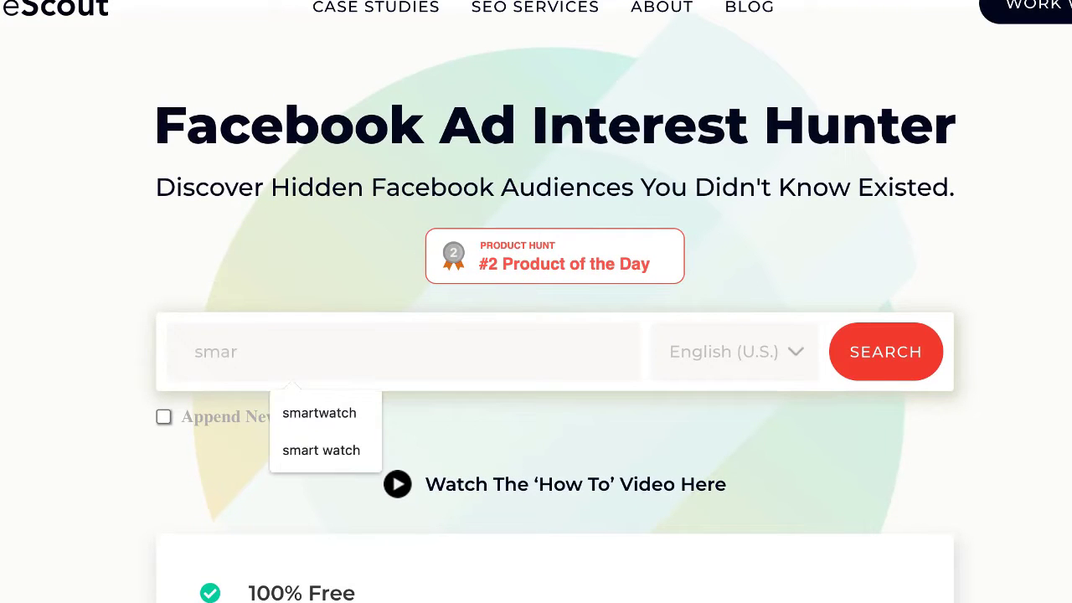
text(twatch)
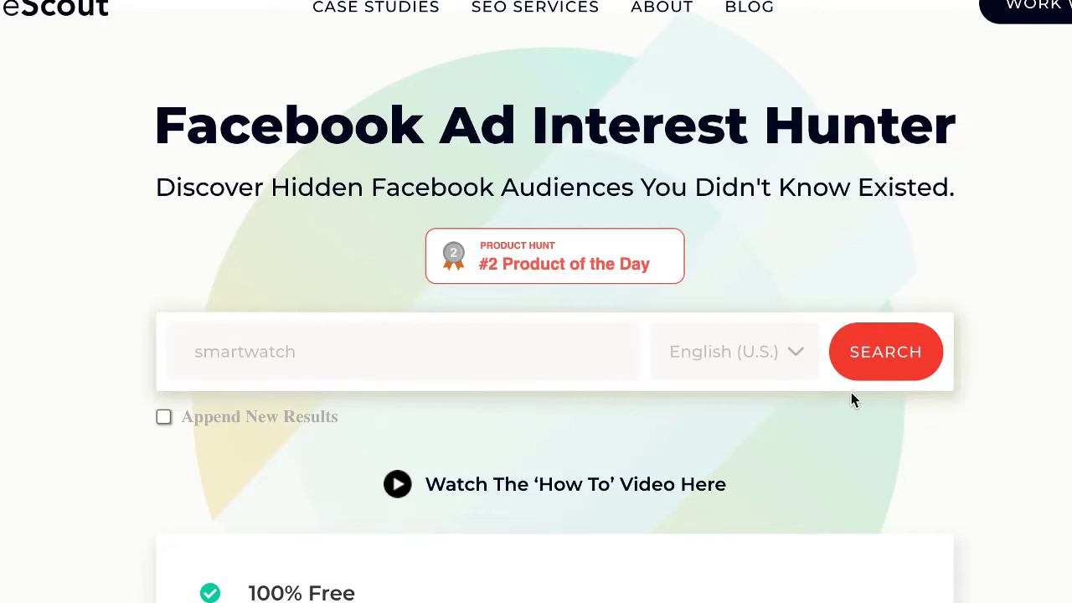
key(Return)
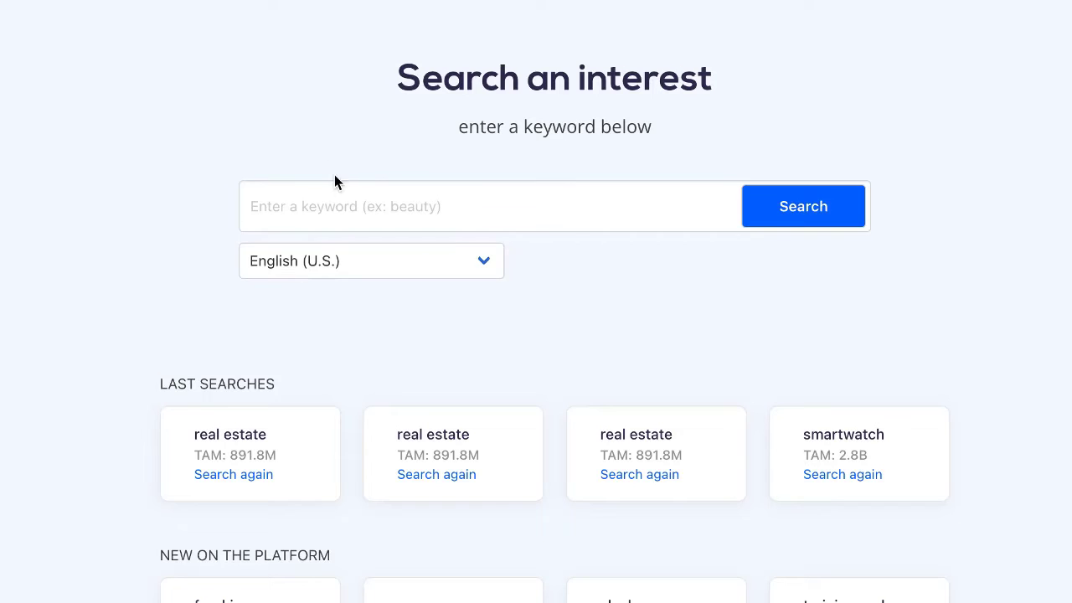
Step: Search for the keyword "smartwatch" in English (U.S.) in the other interest search tool
click(350, 196)
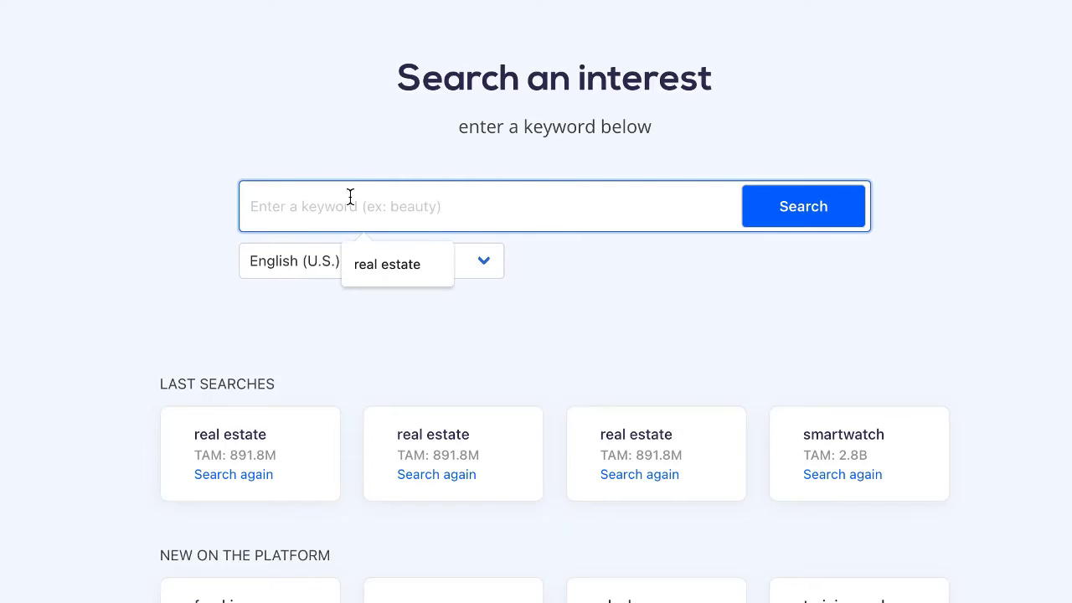
text(smartwatch)
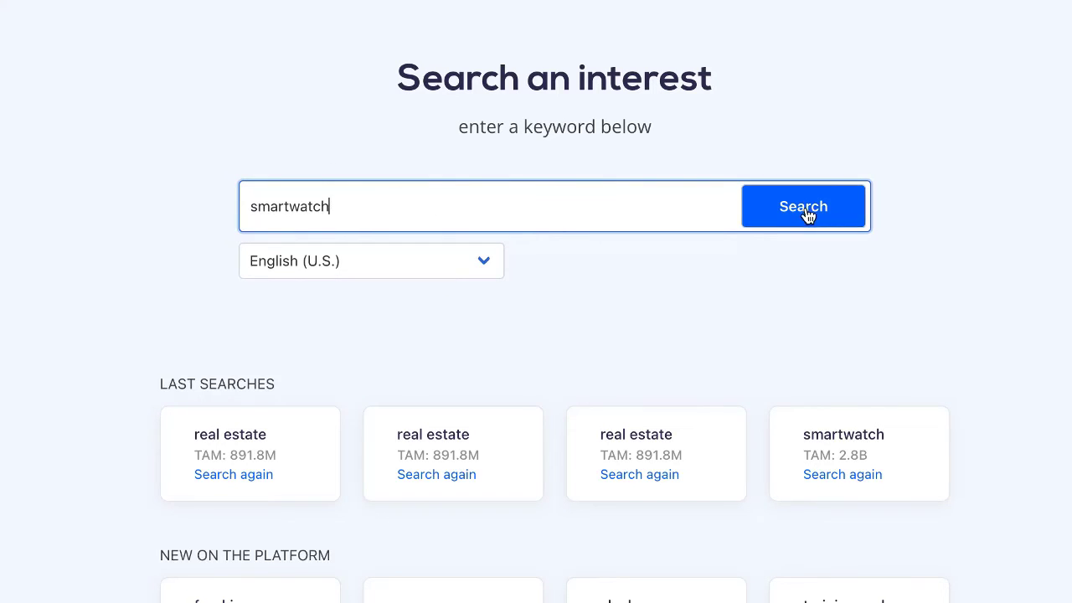
click(806, 208)
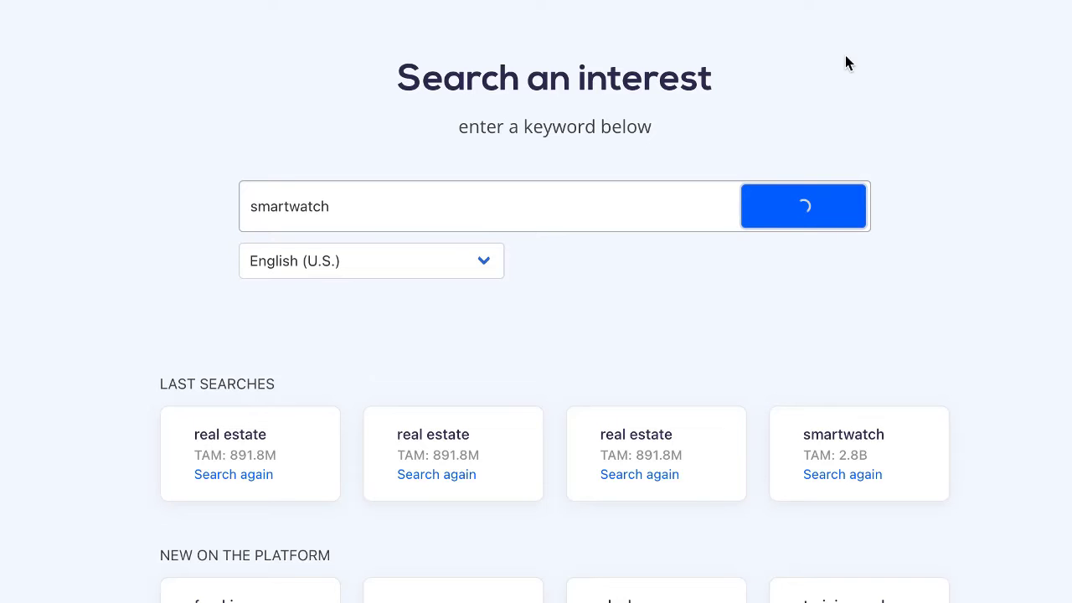
Step: Examine the smartwatch interests across the result pages, ordered by ascending audience size, and return to the first page
scroll(536, 301, down, 2)
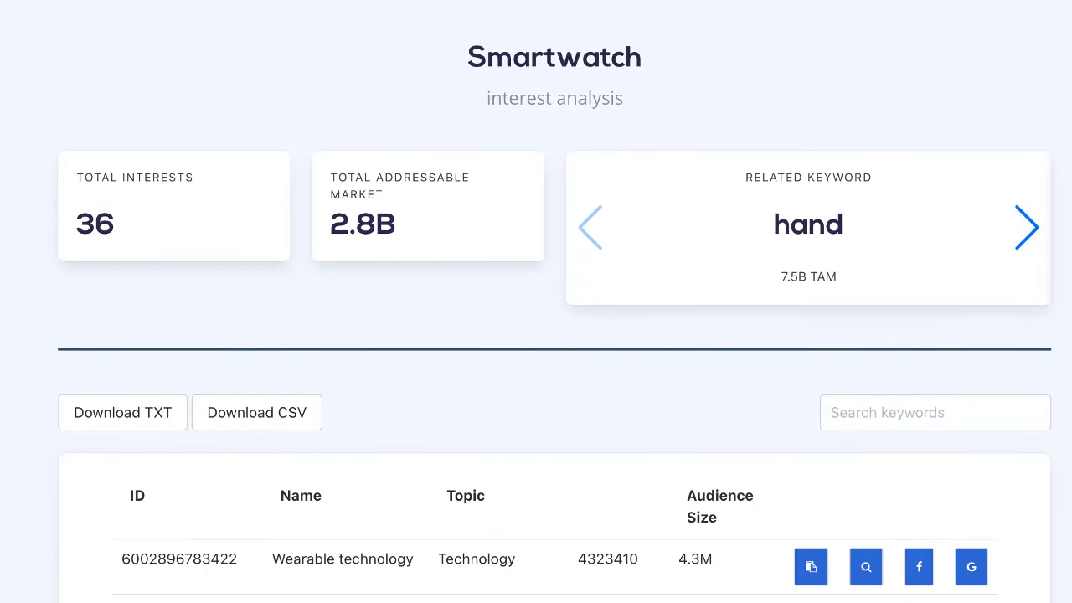
scroll(537, 302, down, 7)
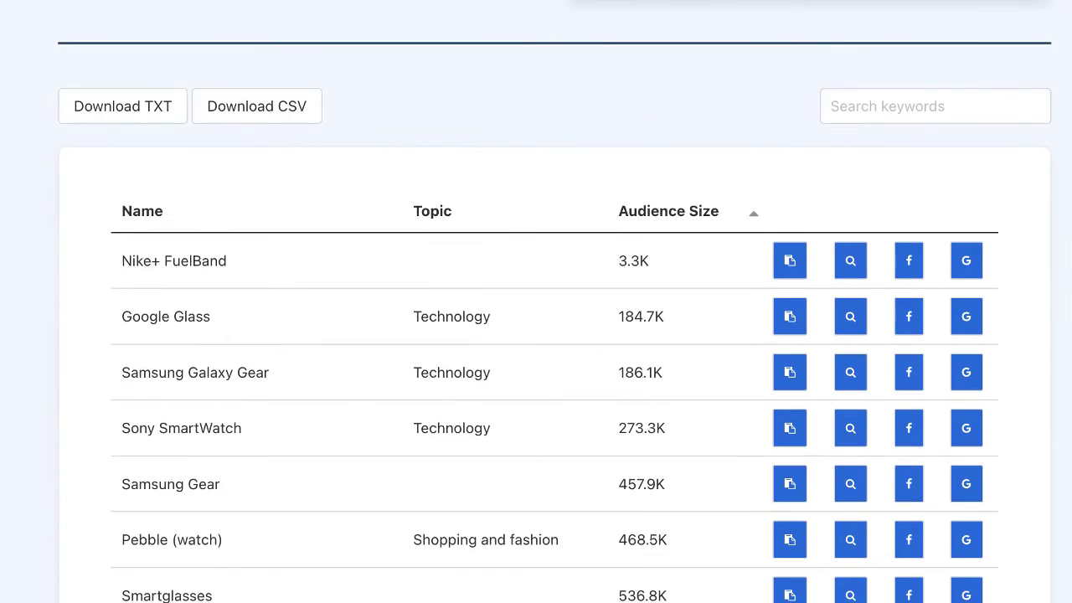
scroll(536, 302, up, 1)
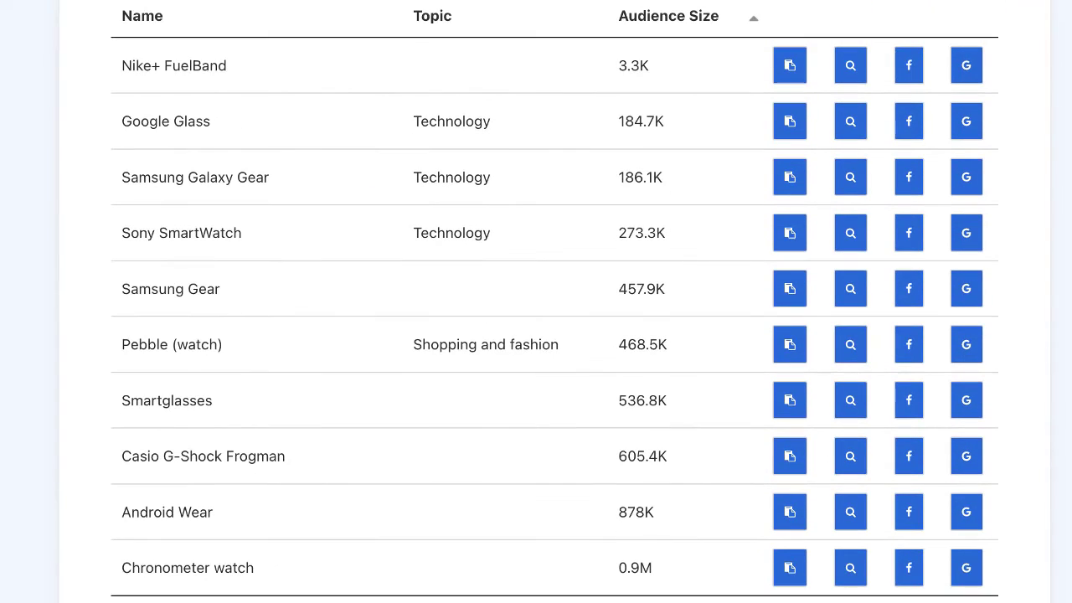
scroll(536, 302, down, 1)
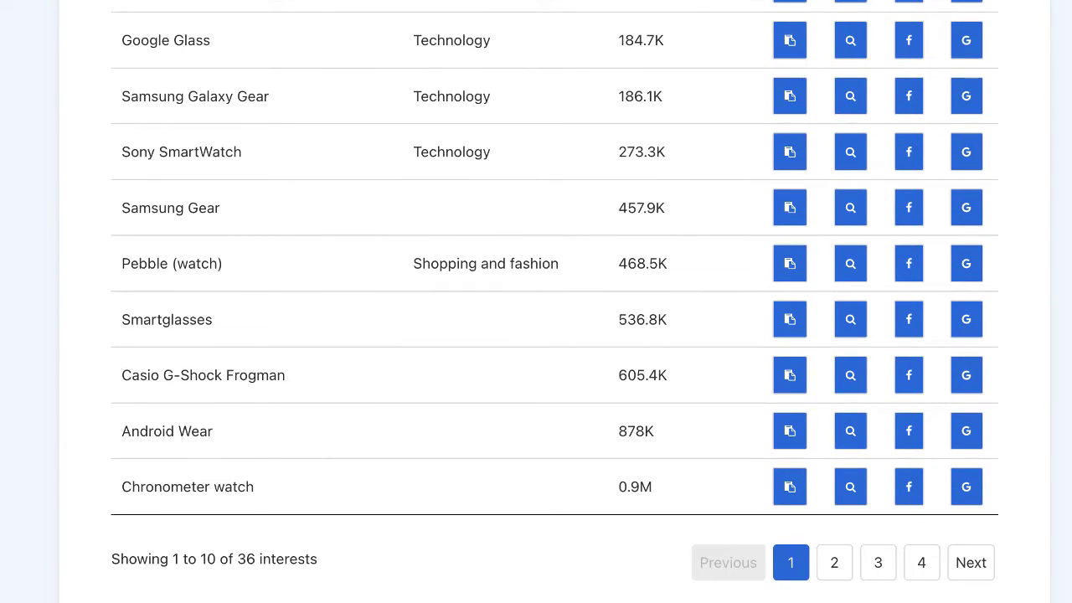
click(838, 565)
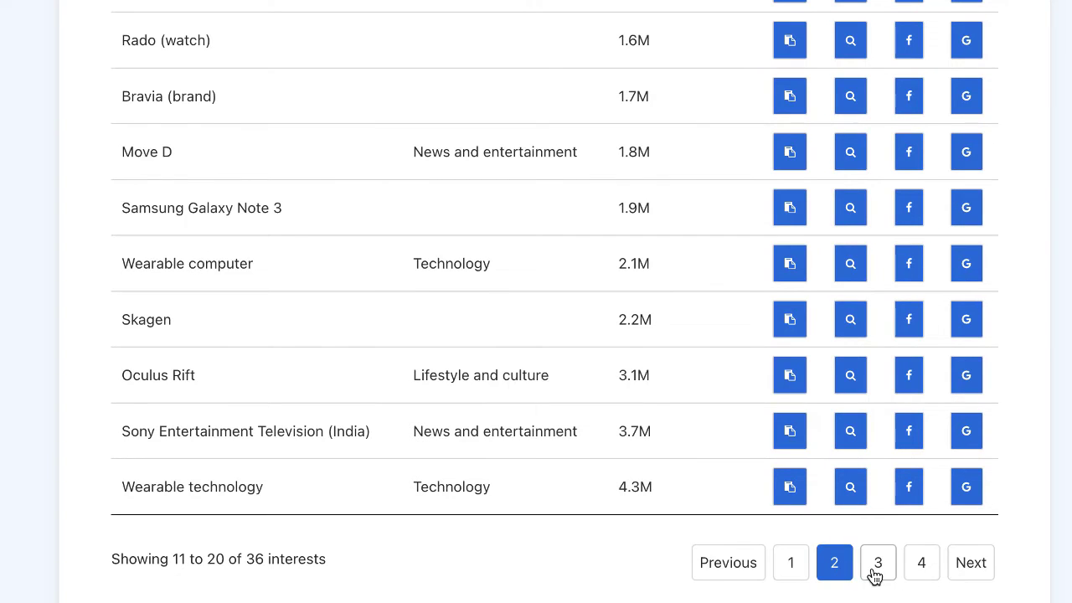
click(876, 575)
click(911, 575)
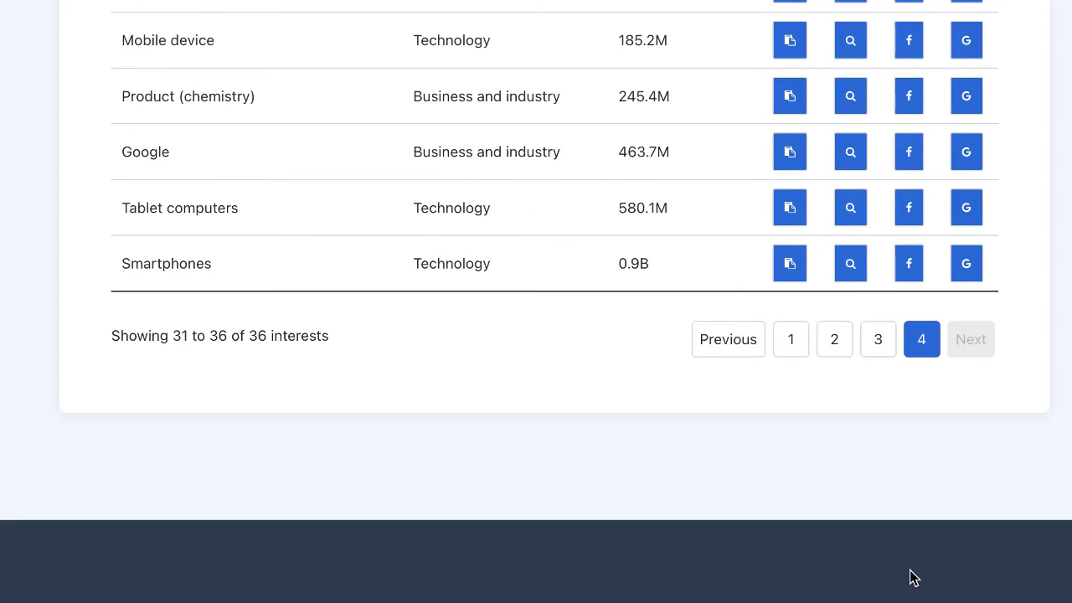
scroll(907, 536, up, 2)
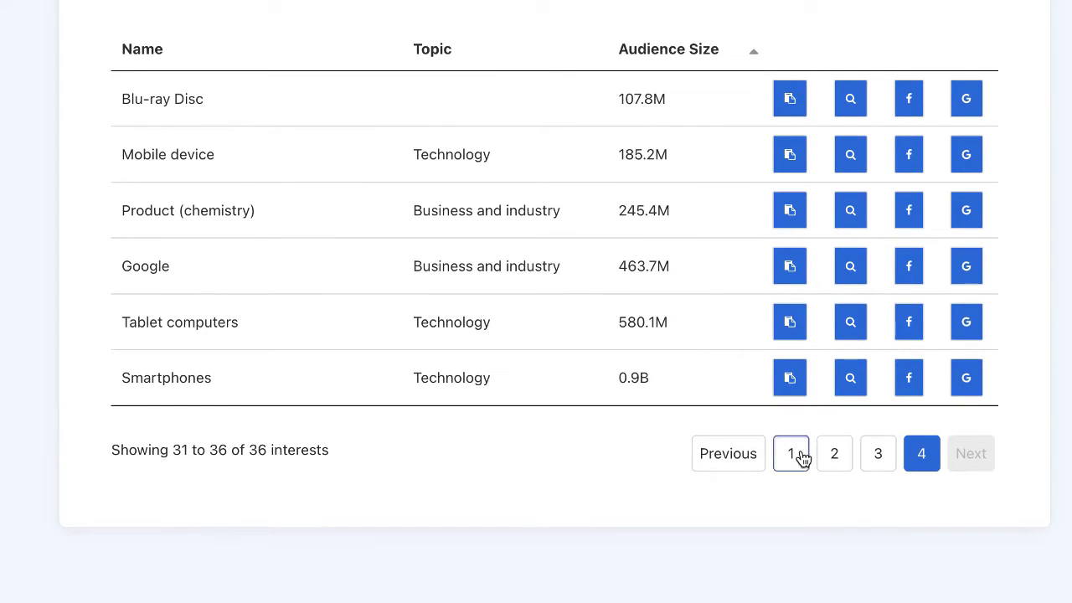
click(801, 455)
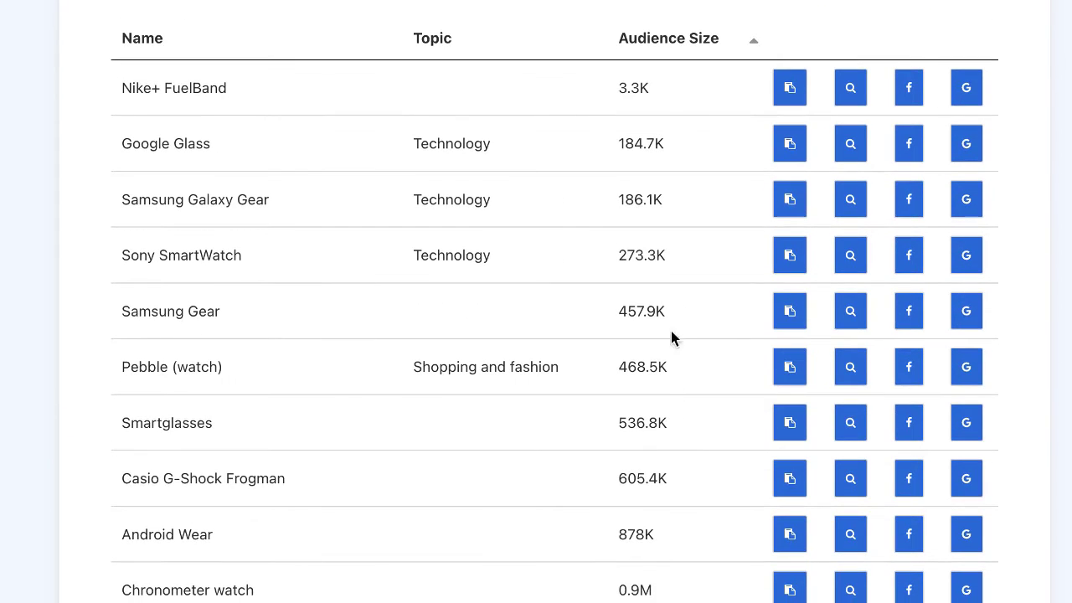
Step: Sort the smartwatch interests by descending audience size and open the second page of results
click(751, 46)
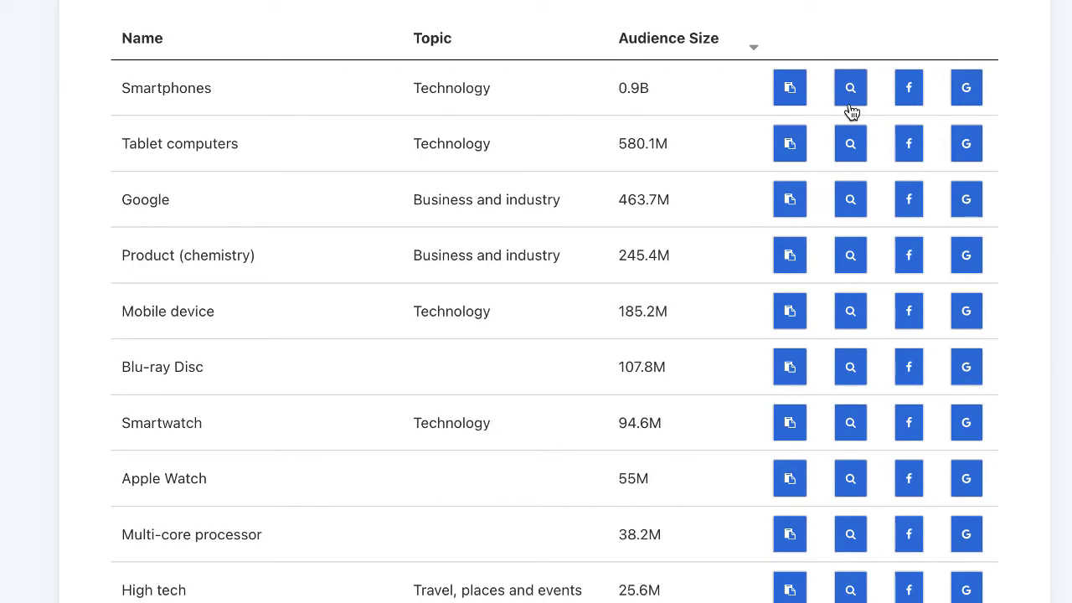
scroll(869, 237, down, 3)
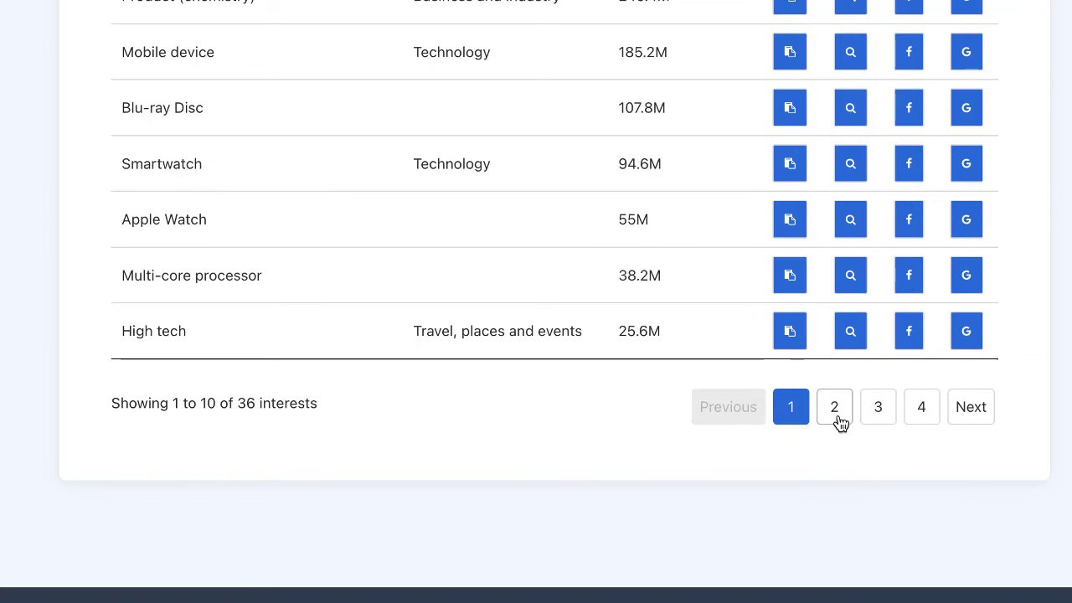
click(838, 420)
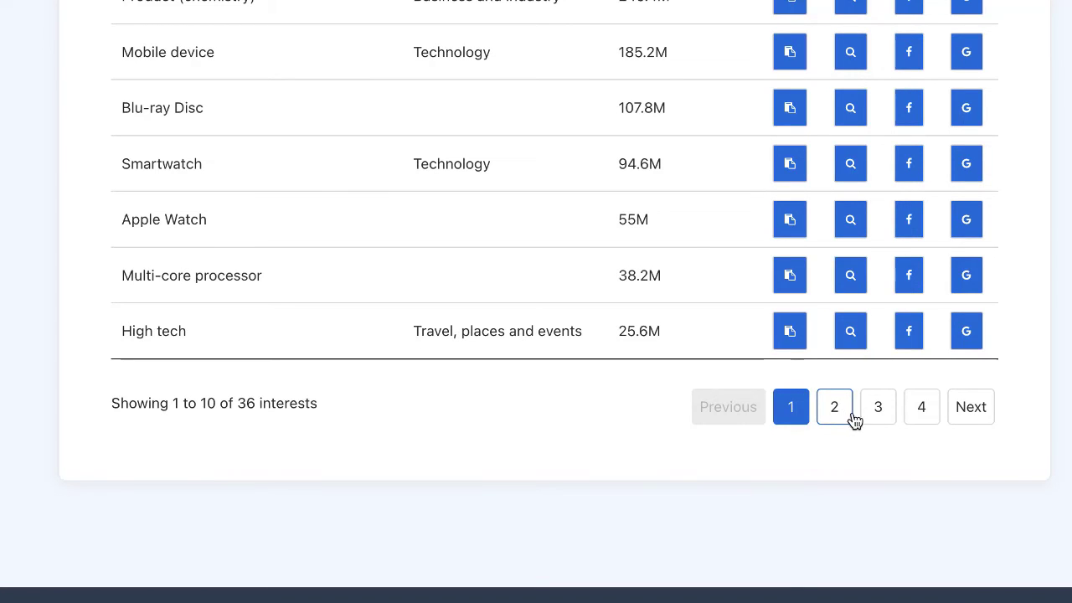
Step: Open the second page of smartwatch interests sorted by descending audience size and look through its entries
click(842, 407)
scroll(867, 361, up, 3)
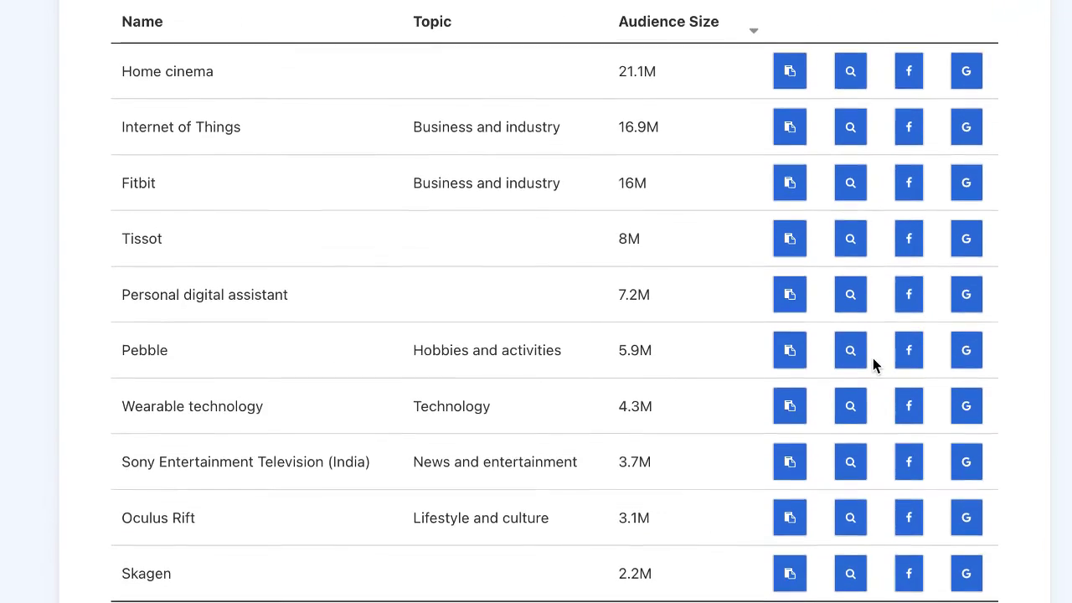
scroll(871, 360, down, 1)
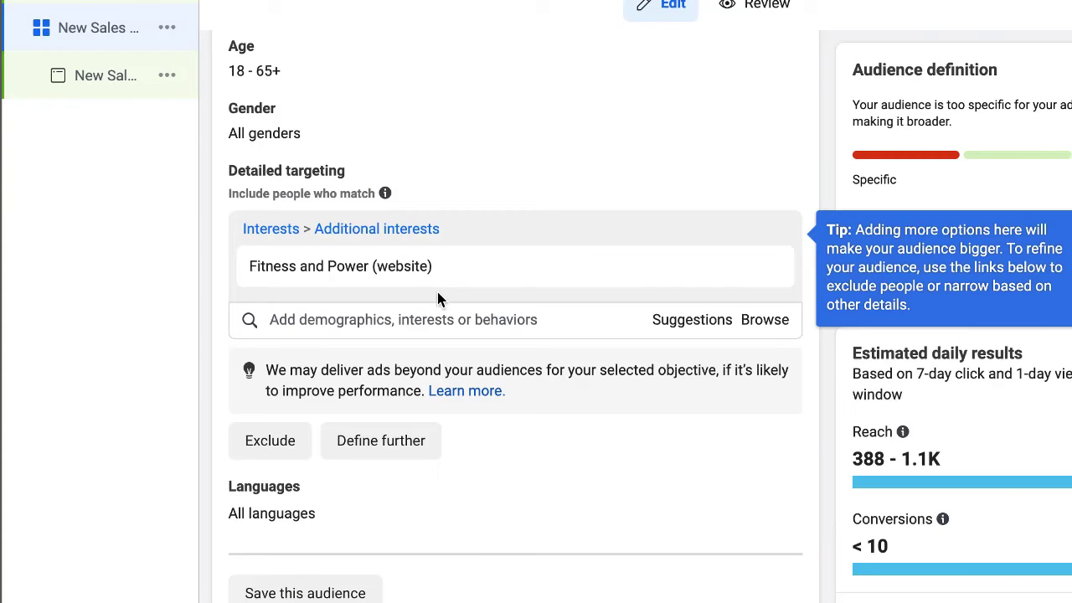
Step: Switch to the Facebook ad set and search its detailed targeting for "sma" to compare the suggested interests
mouse_move(658, 270)
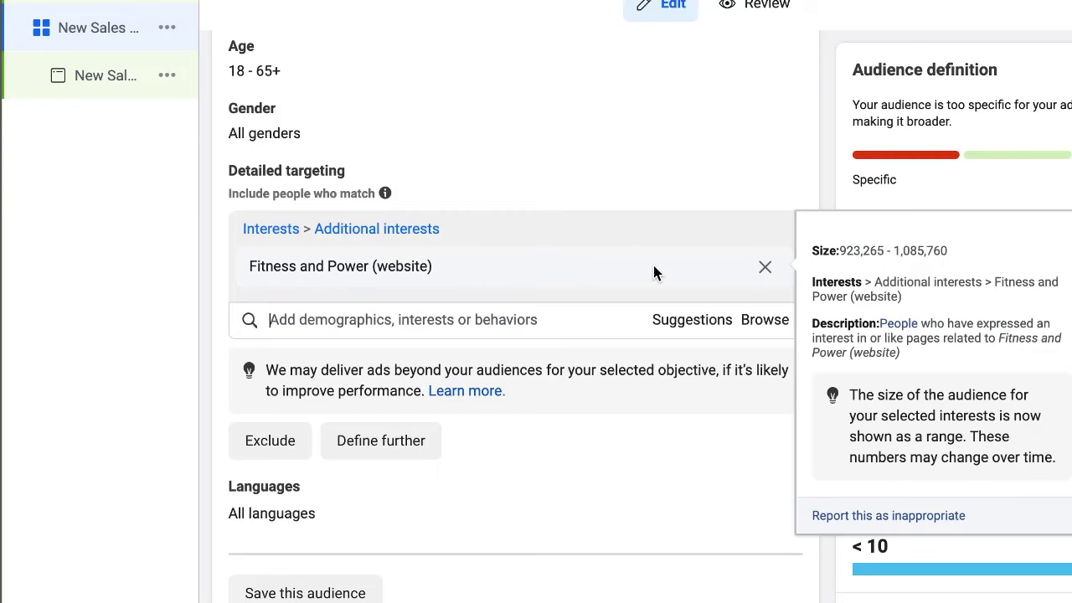
click(303, 306)
text(sma)
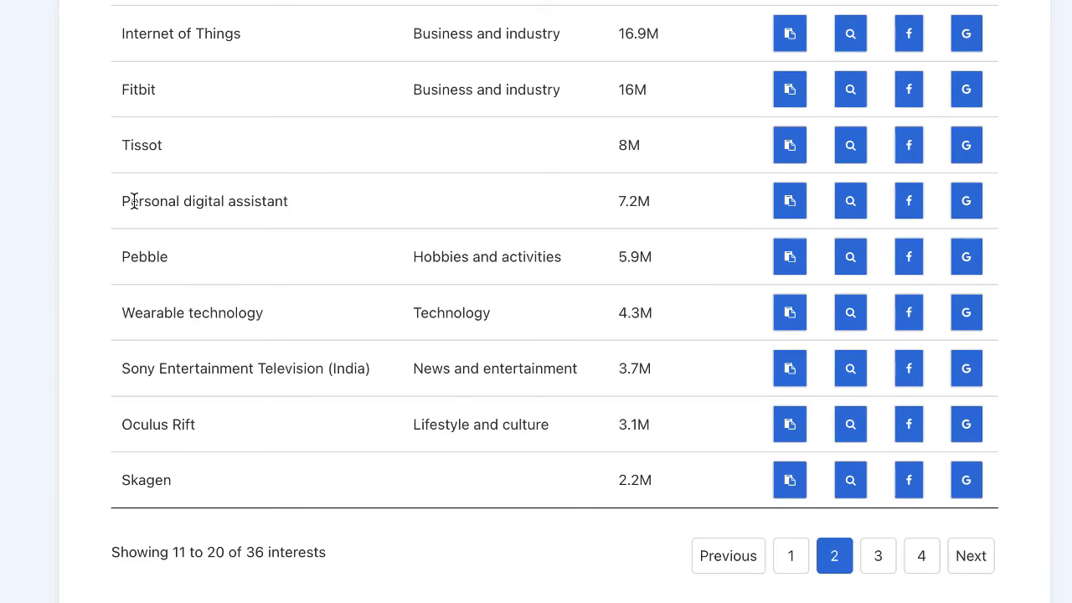
Step: Return to the smartwatch interest list, look up the "Wearable technology" interest externally, and inspect the Meta page that opens
triple_click(191, 315)
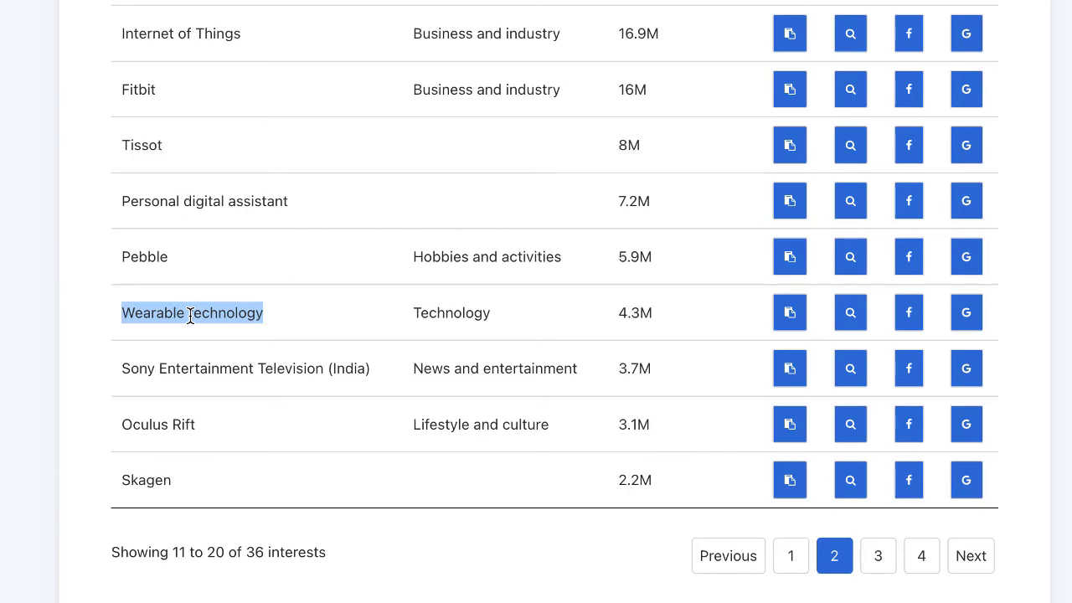
click(74, 344)
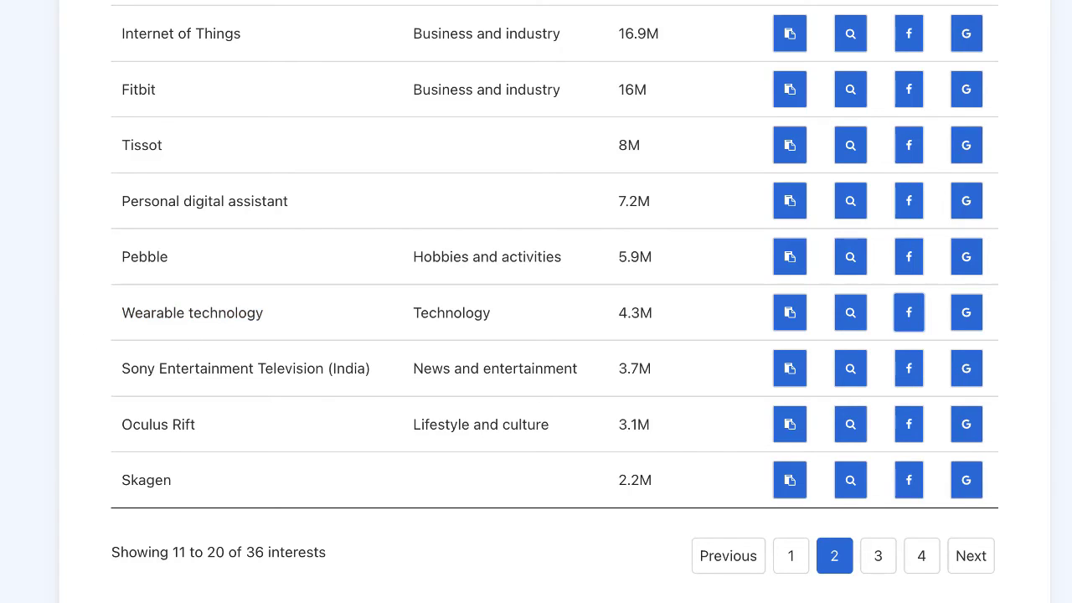
click(850, 319)
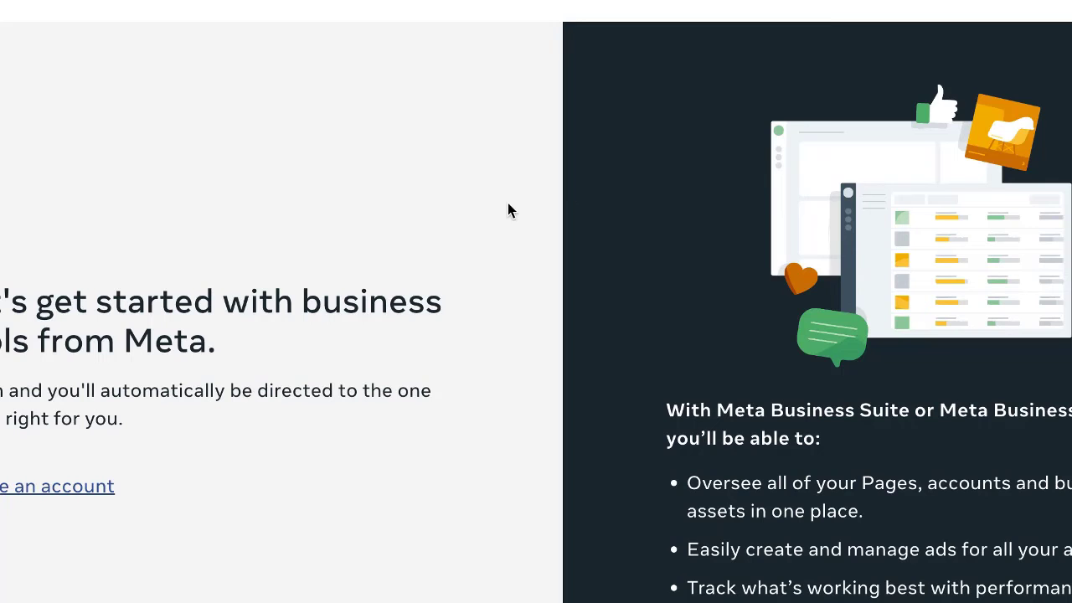
scroll(449, 289, down, 7)
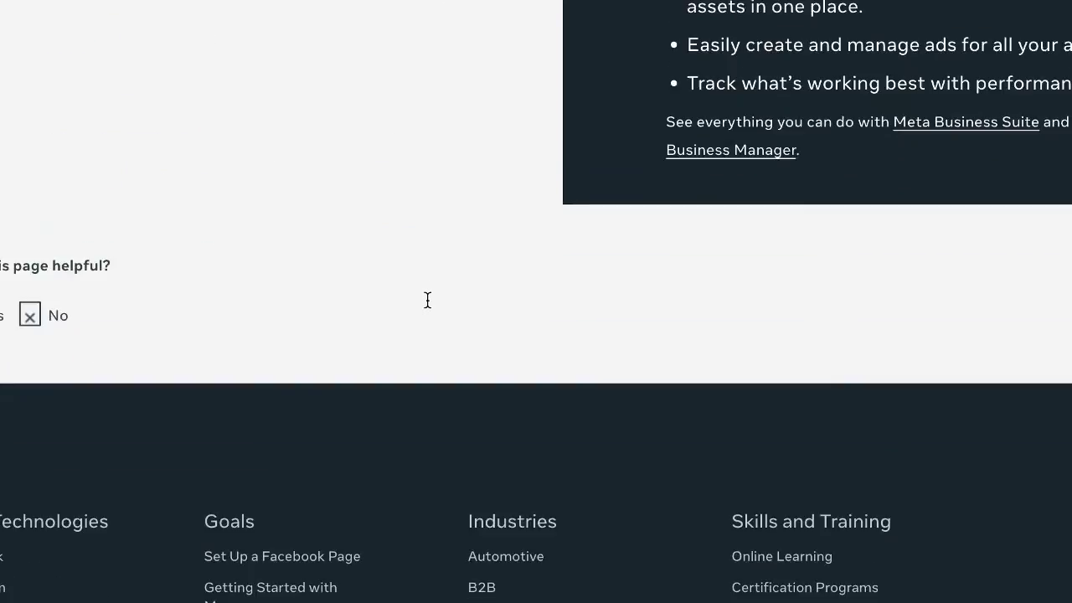
scroll(431, 305, up, 7)
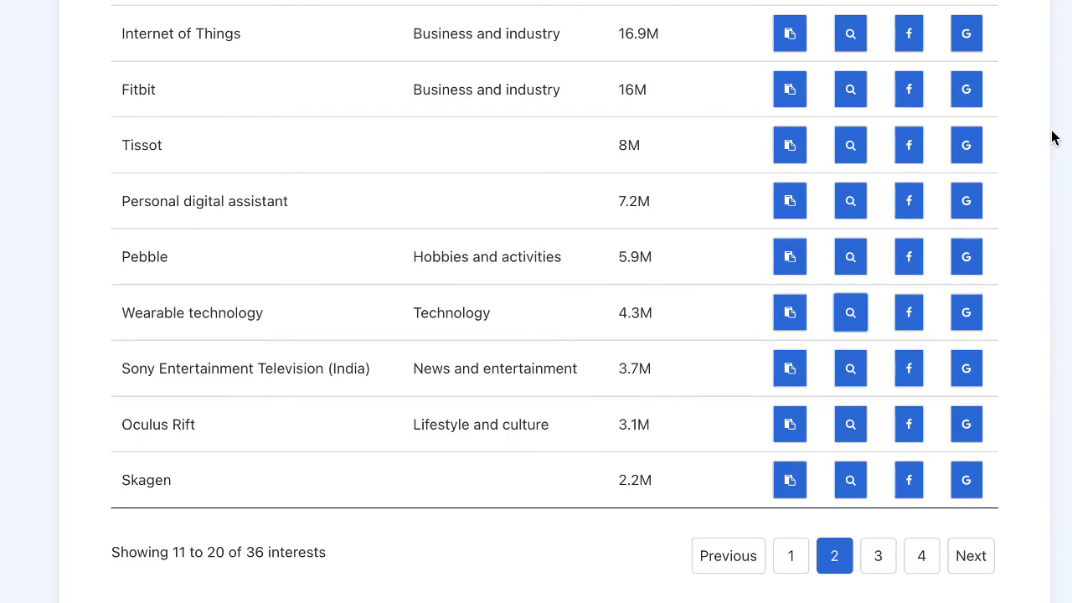
Step: Review the interest names, topics and audience sizes again on the second page of smartwatch results
scroll(1064, 143, up, 1)
scroll(555, 301, up, 1)
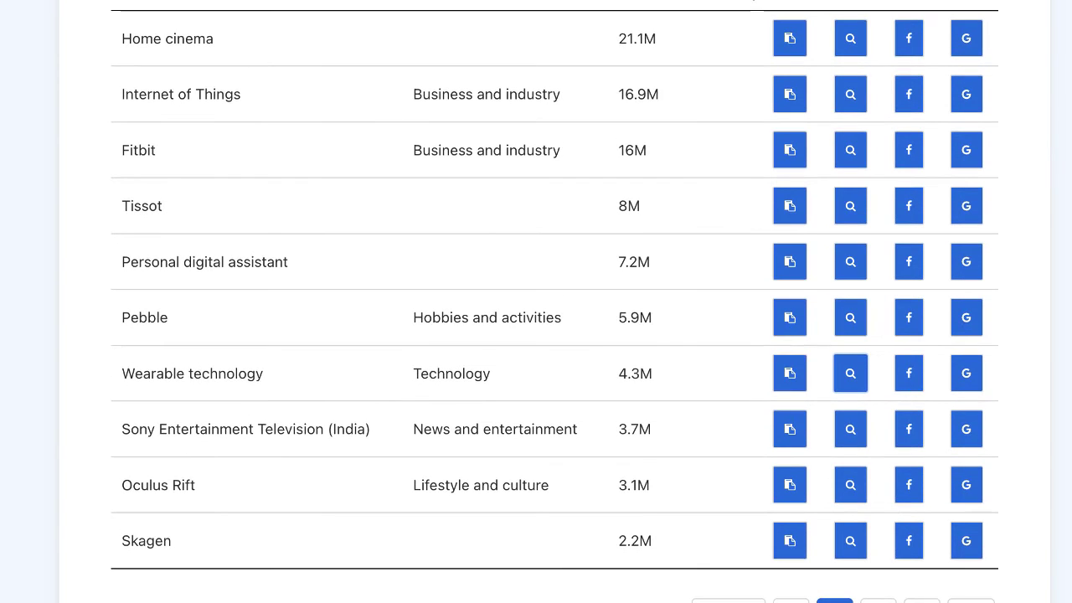
scroll(555, 300, up, 3)
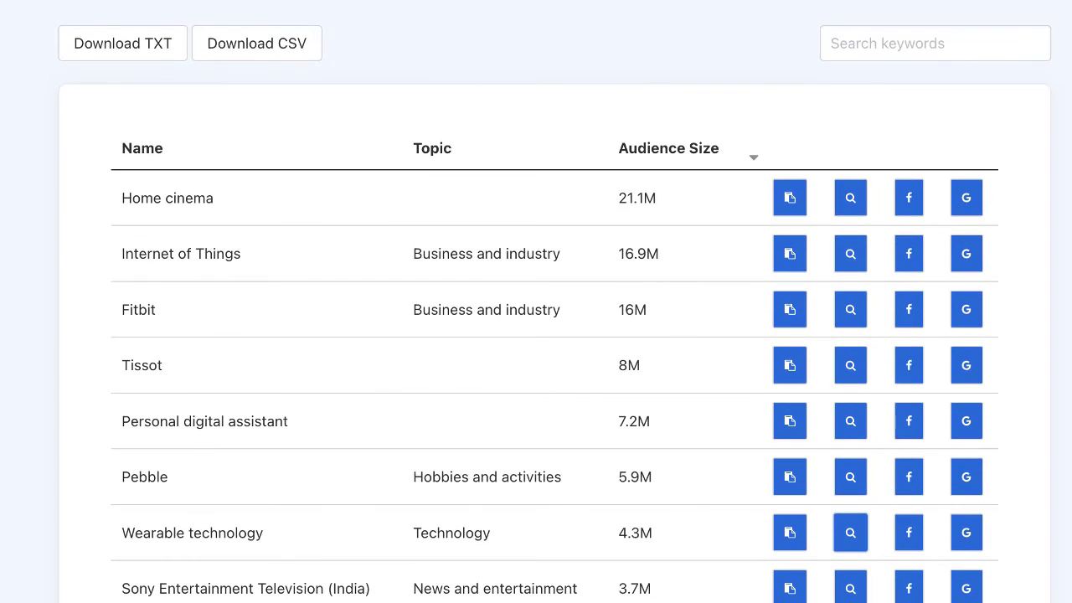
scroll(555, 301, down, 4)
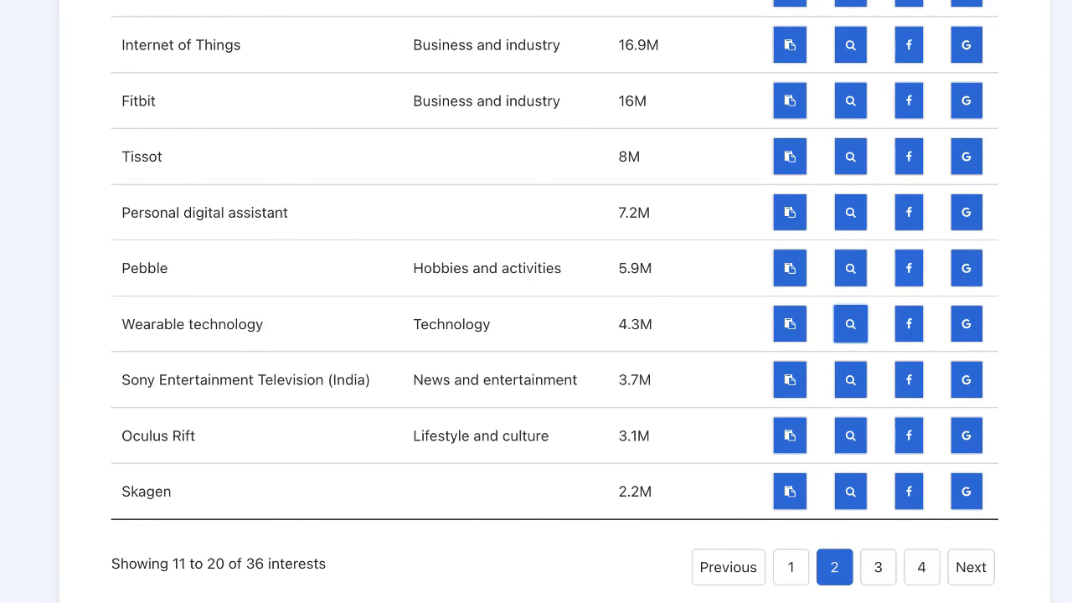
scroll(554, 301, up, 1)
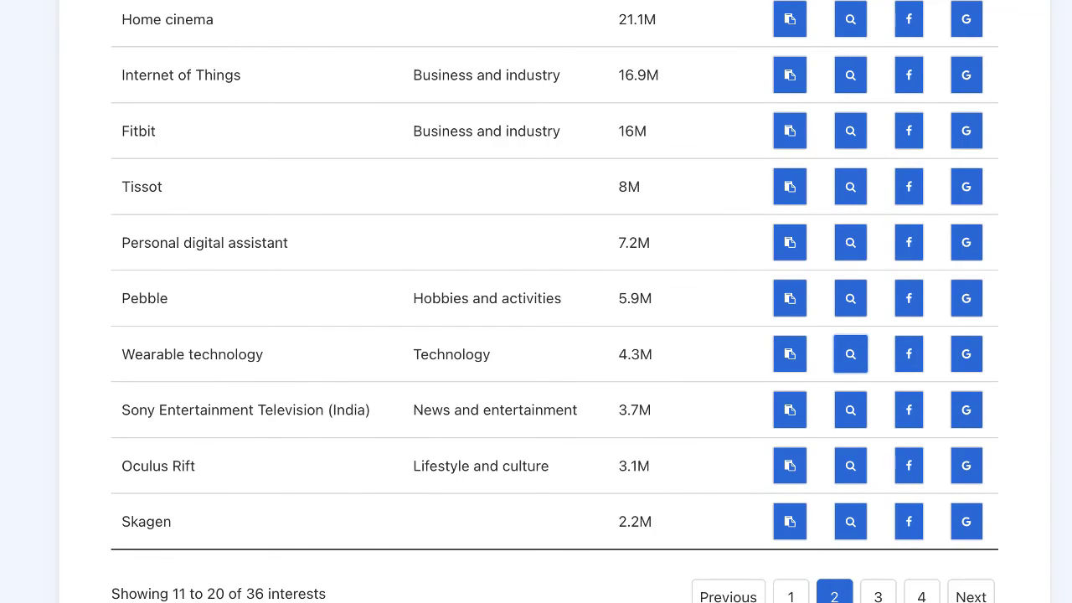
scroll(554, 302, up, 1)
scroll(759, 12, up, 2)
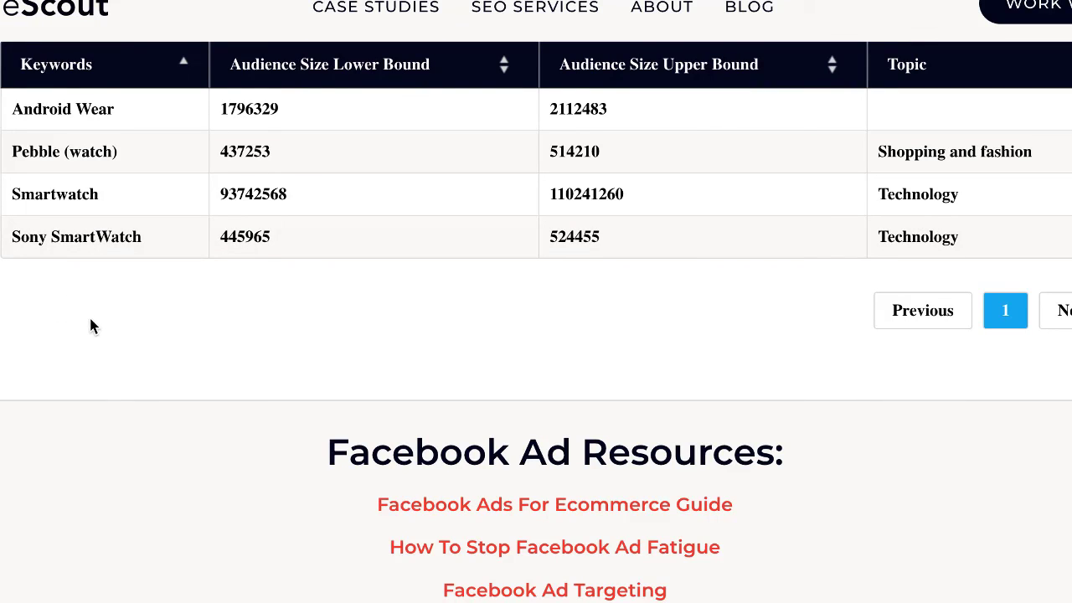
Step: Switch to the smartwatch results table with lower and upper audience bounds and compare its listed keywords
scroll(90, 323, up, 2)
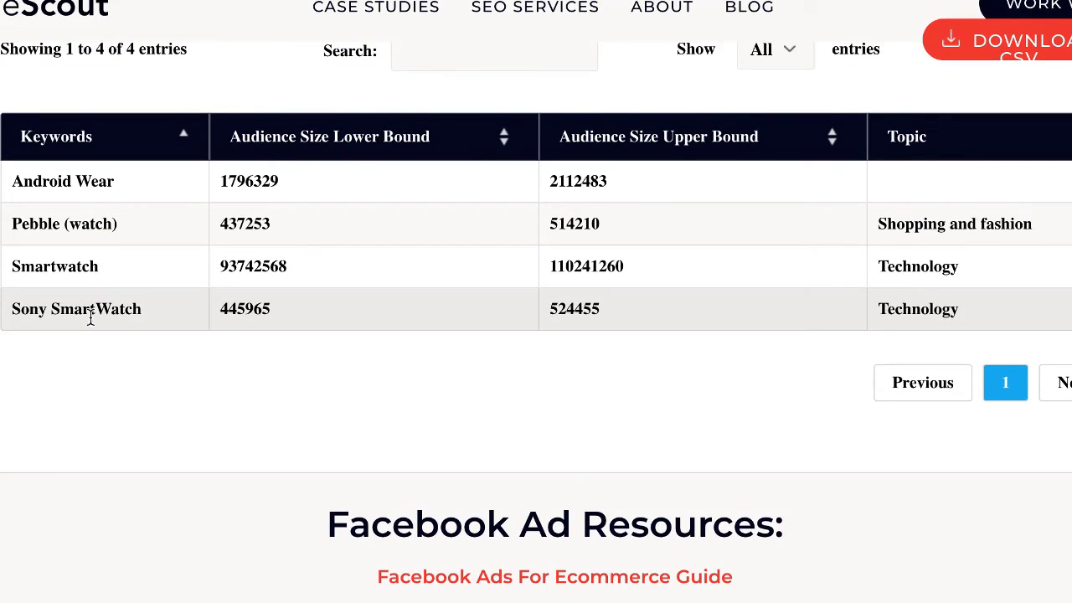
scroll(91, 318, up, 1)
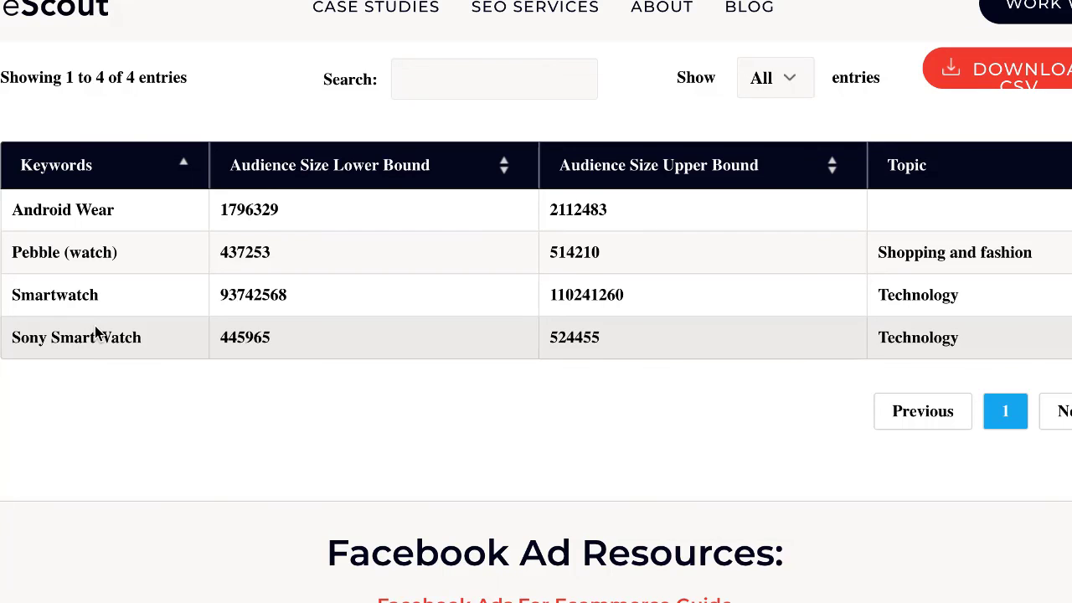
scroll(102, 327, up, 3)
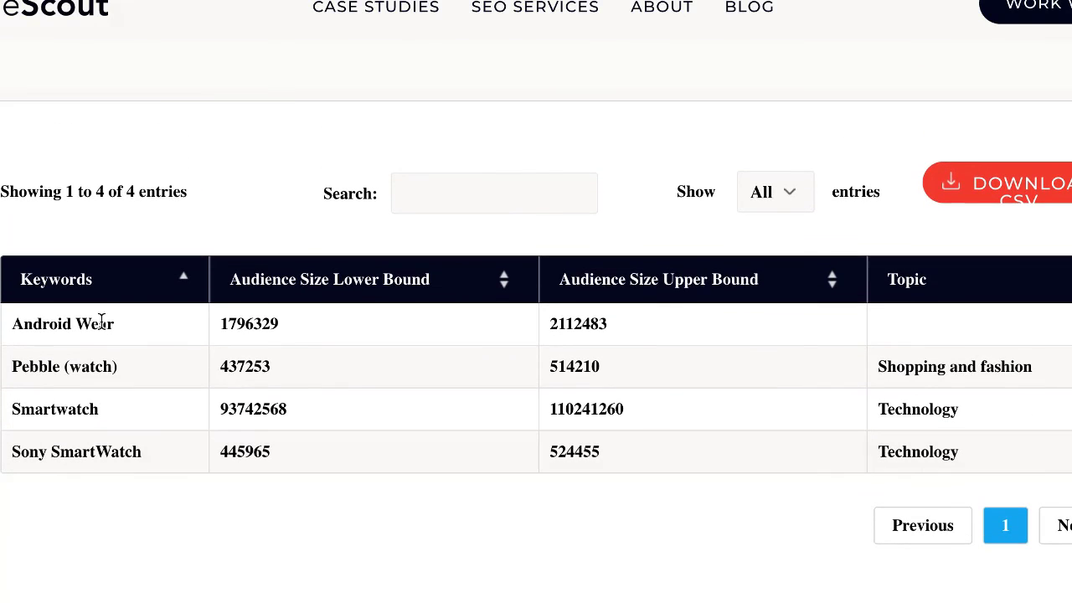